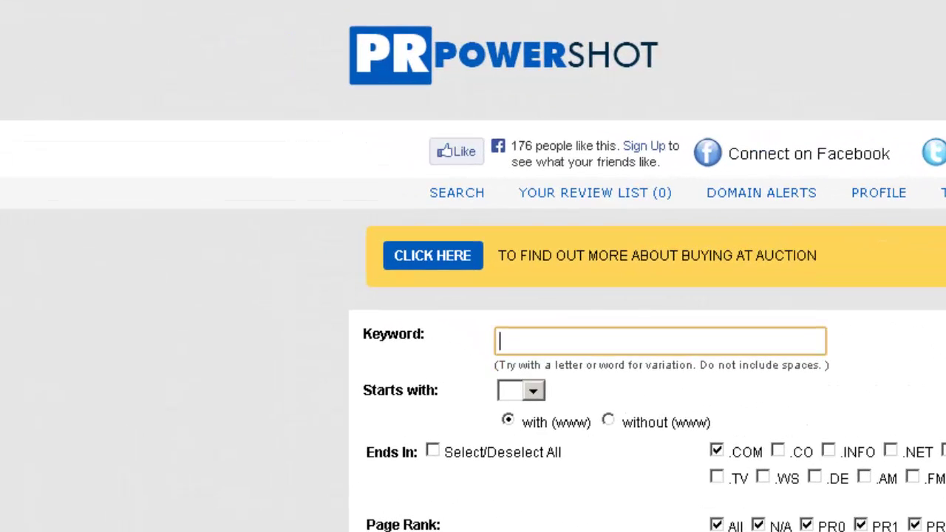
Set the search to domains without www and include .NET and .ORG endings alongside .COM.
{"action": "left_click", "coordinate": [128, 226]}
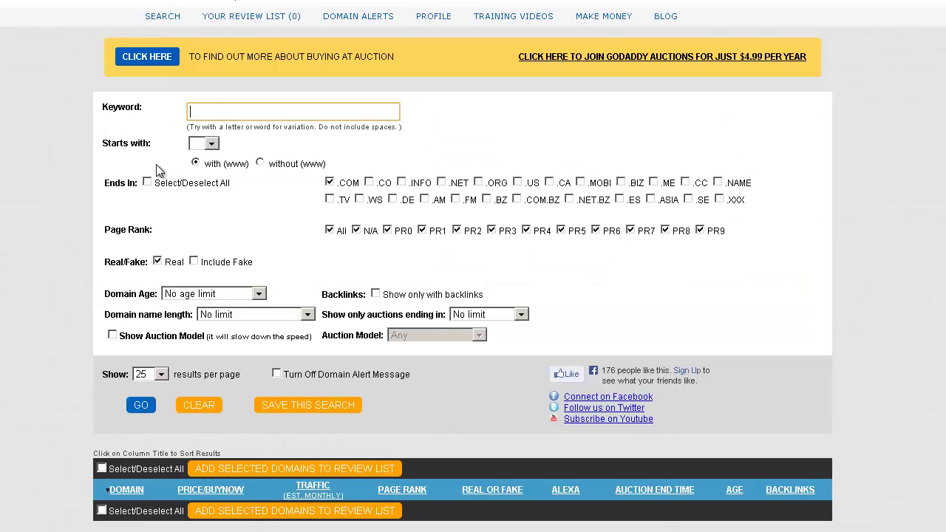
{"action": "left_click", "coordinate": [258, 164]}
{"action": "left_click", "coordinate": [441, 184]}
{"action": "left_click", "coordinate": [479, 183]}
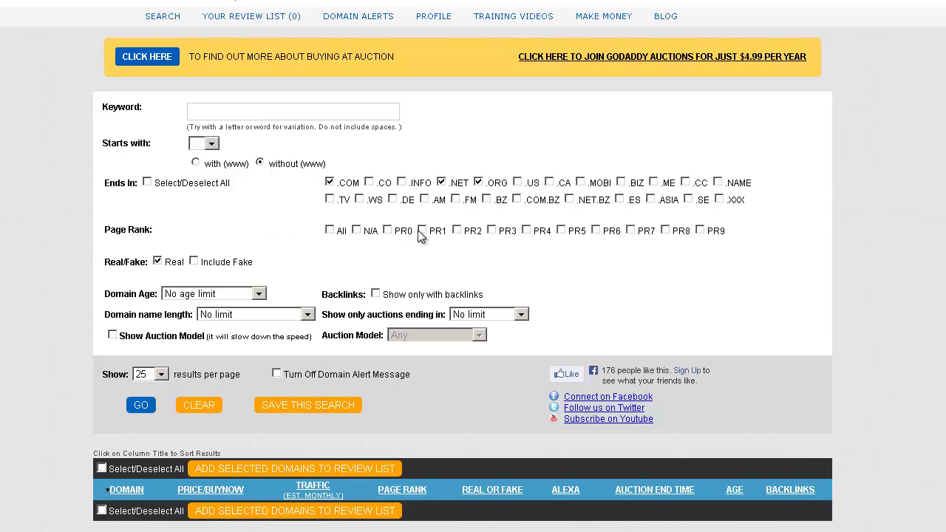
Restrict the page rank filter to PR3 through PR9.
{"action": "left_click", "coordinate": [492, 231]}
{"action": "left_click", "coordinate": [561, 230]}
{"action": "left_click", "coordinate": [595, 230]}
{"action": "left_click", "coordinate": [630, 231]}
{"action": "left_click", "coordinate": [665, 231]}
{"action": "left_click", "coordinate": [700, 231]}
{"action": "left_click", "coordinate": [490, 229]}
Limit the domain age to Older than 3 years and show only domains with backlinks.
{"action": "left_click", "coordinate": [258, 294]}
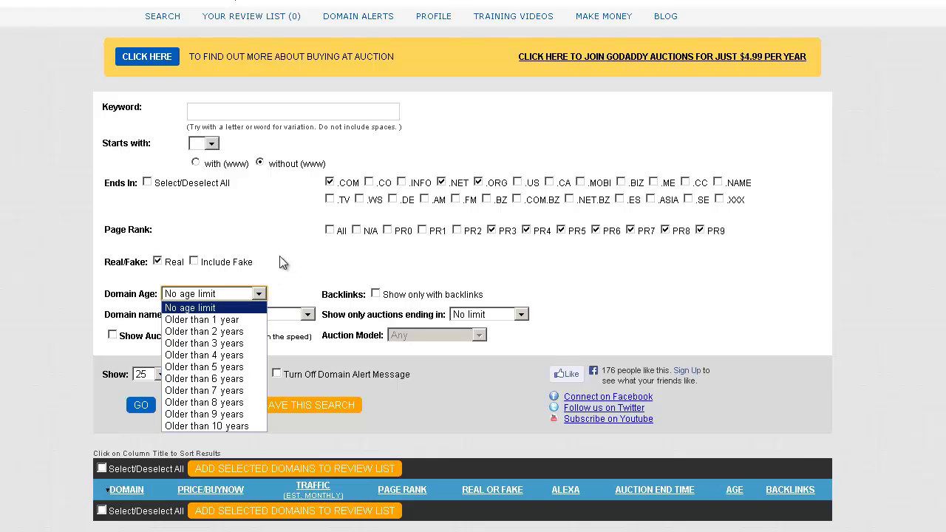
{"action": "left_click", "coordinate": [224, 343]}
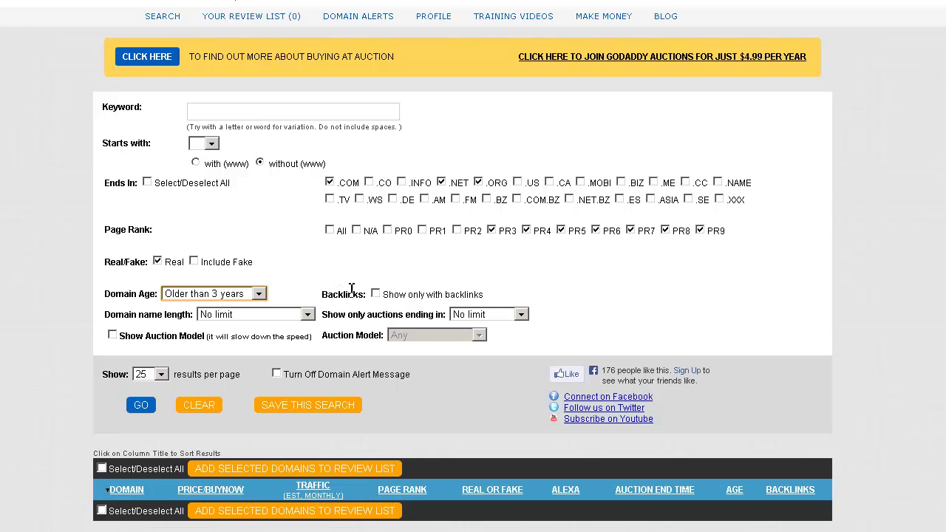
{"action": "left_click_drag", "start_coordinate": [319, 297], "coordinate": [367, 298]}
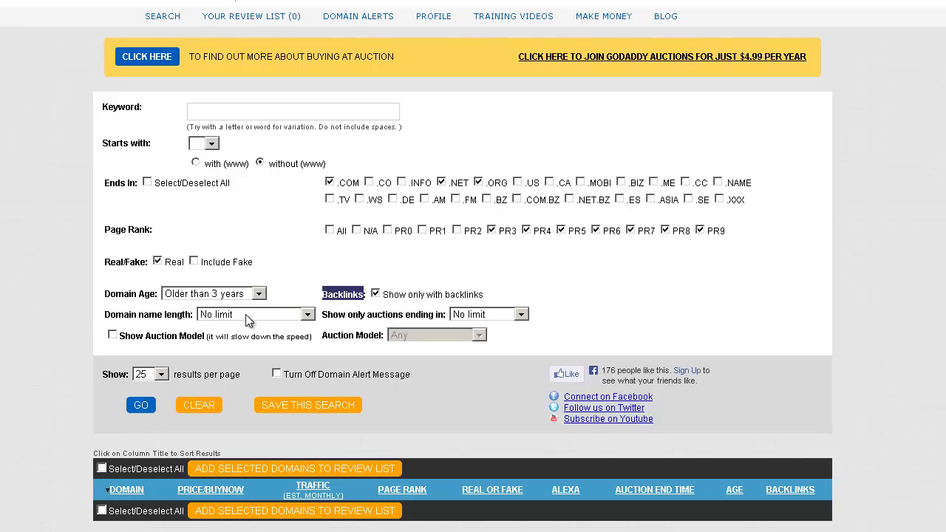
Look over the domain name length options and keep No limit.
{"action": "left_click", "coordinate": [306, 314]}
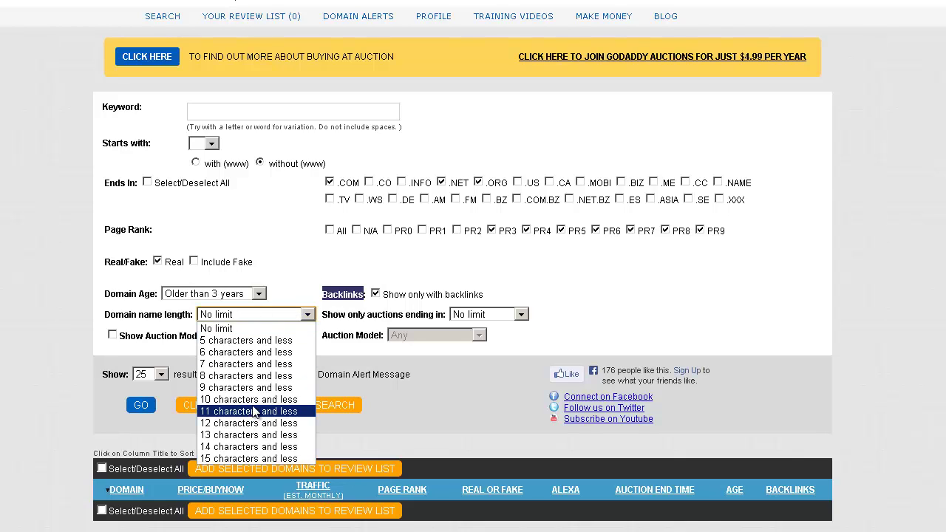
{"action": "left_click", "coordinate": [277, 291]}
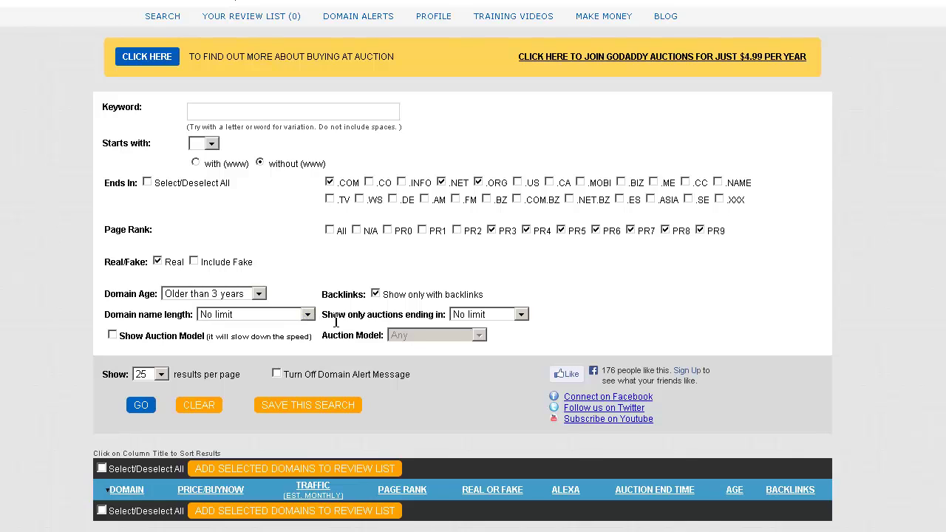
{"action": "left_click", "coordinate": [307, 316]}
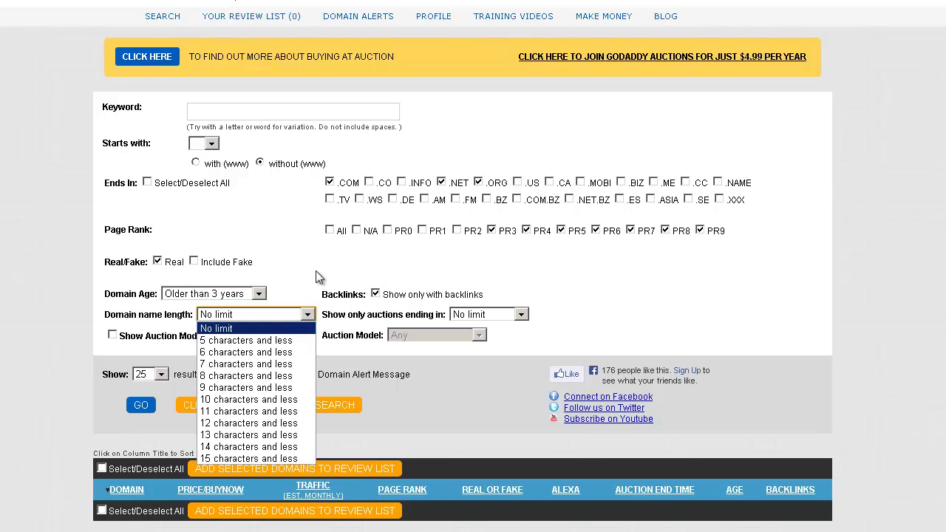
{"action": "left_click", "coordinate": [296, 328]}
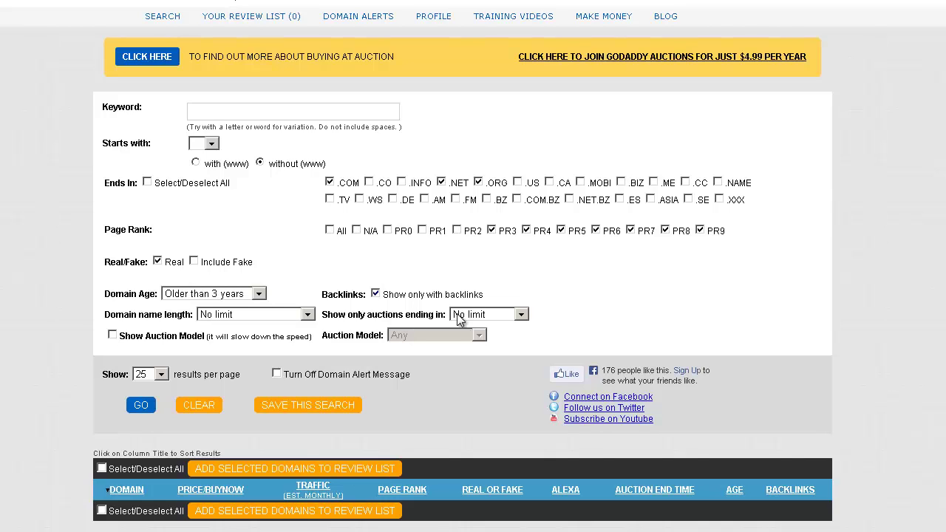
Show only auctions ending in the next 24 hours.
{"action": "left_click", "coordinate": [492, 315]}
{"action": "left_click", "coordinate": [597, 308]}
{"action": "left_click", "coordinate": [507, 313]}
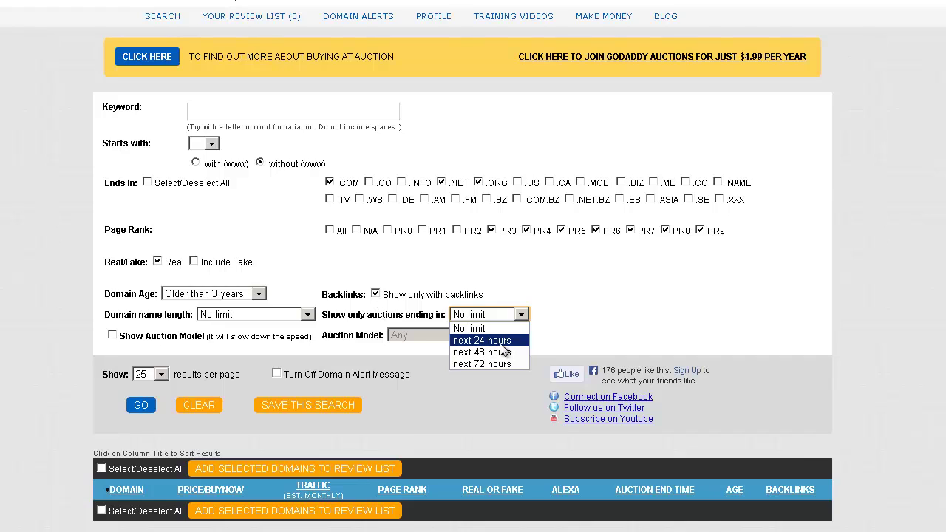
{"action": "key", "text": "Escape"}
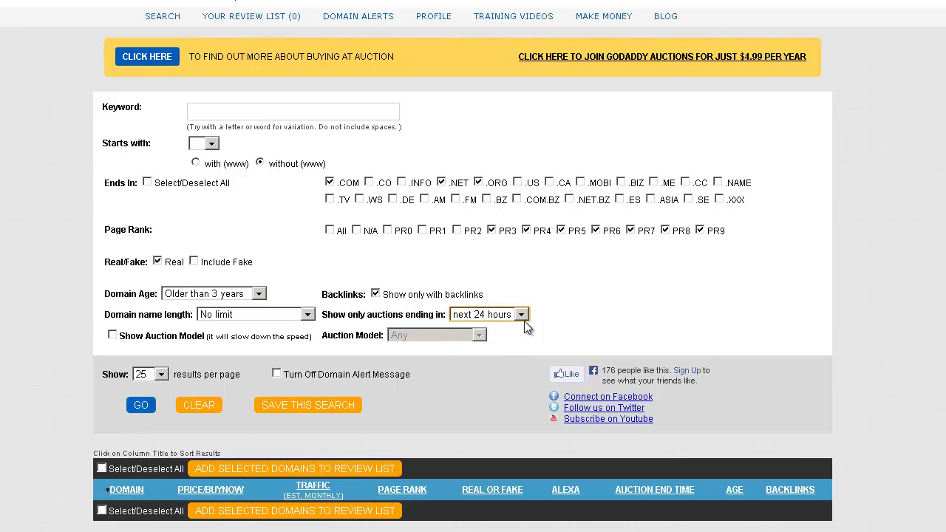
{"action": "left_click", "coordinate": [520, 315]}
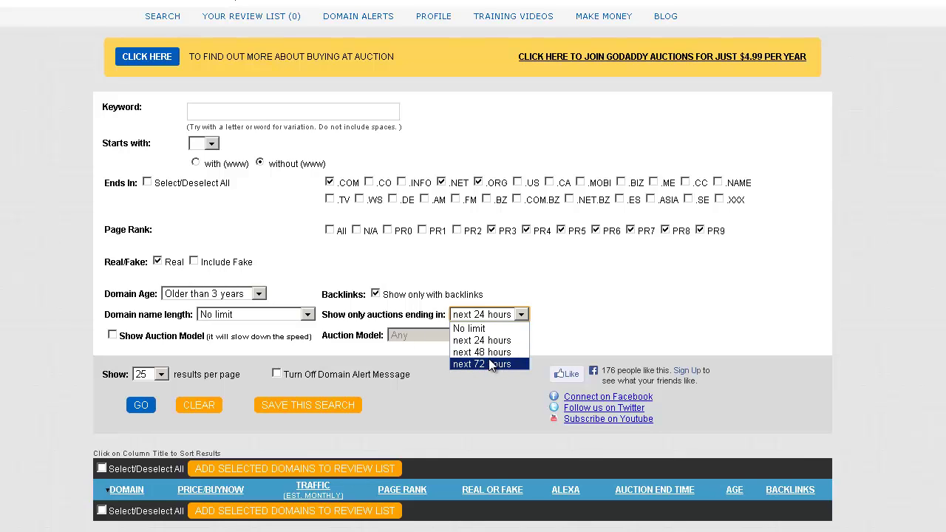
Run the search with 100 results per page and the auction model display turned off.
{"action": "left_click", "coordinate": [175, 337]}
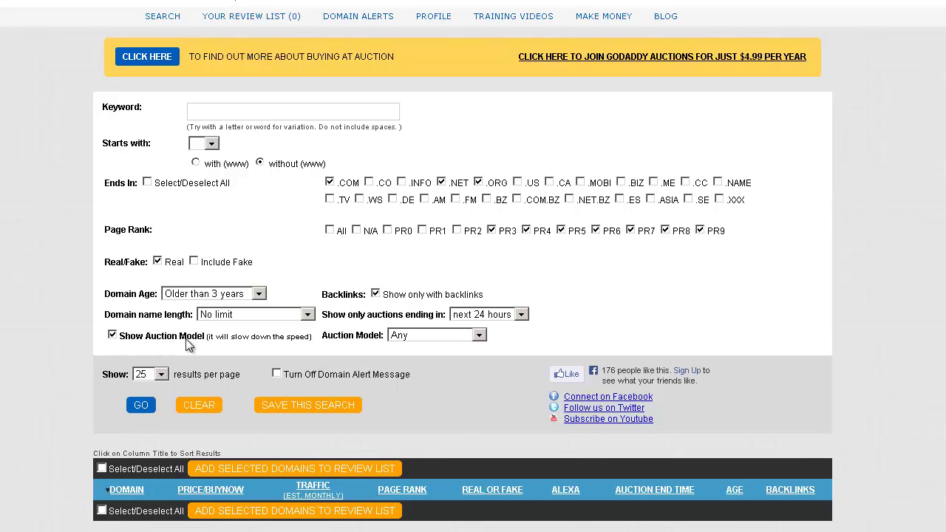
{"action": "left_click", "coordinate": [415, 335]}
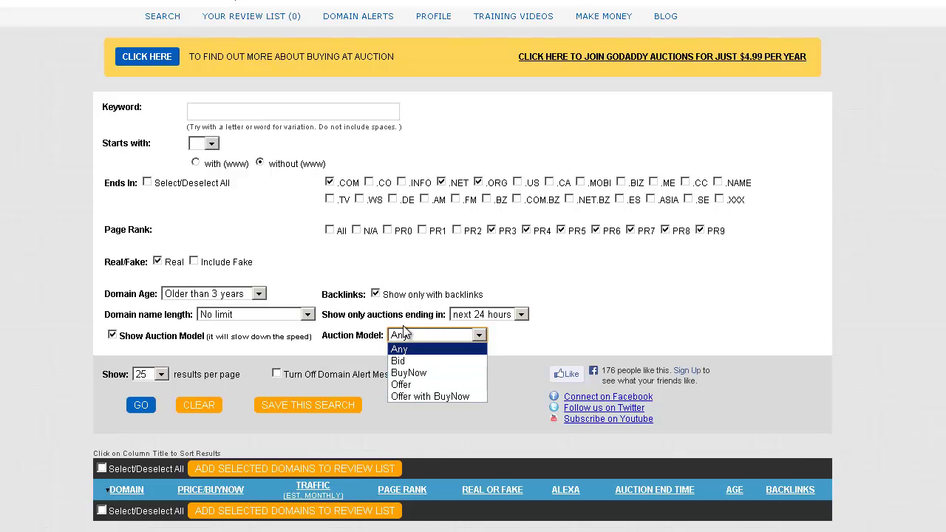
{"action": "left_click", "coordinate": [121, 337]}
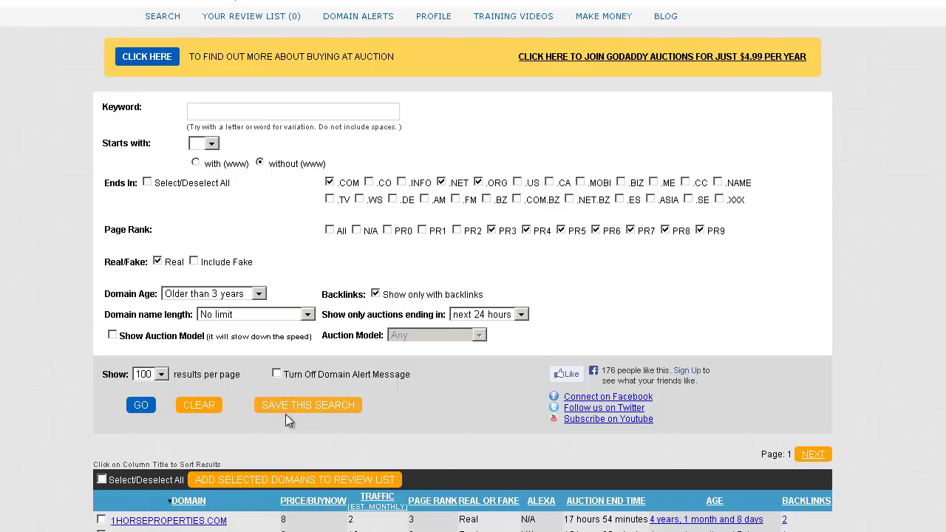
Look through the found domains and sort them by backlinks, highest first.
{"action": "scroll", "coordinate": [49, 446], "scroll_direction": "down", "scroll_amount": 15}
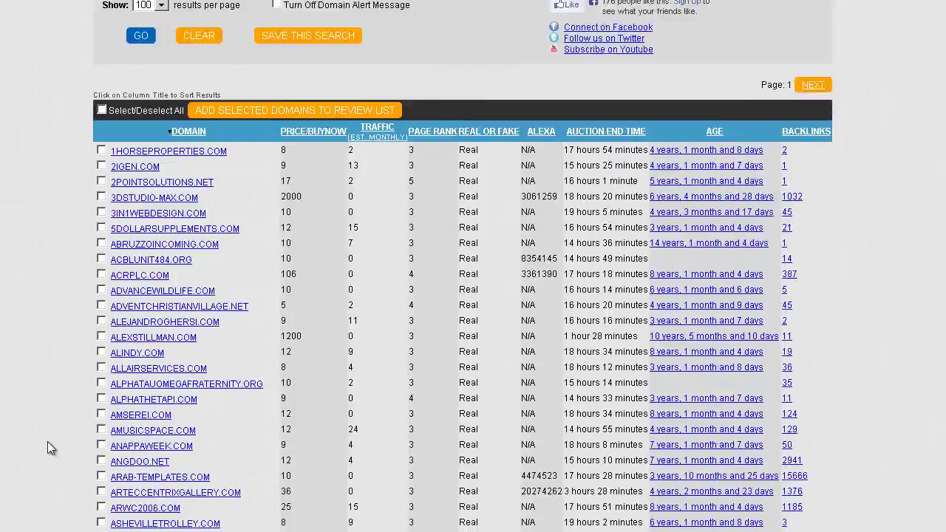
{"action": "scroll", "coordinate": [61, 439], "scroll_direction": "down", "scroll_amount": 6}
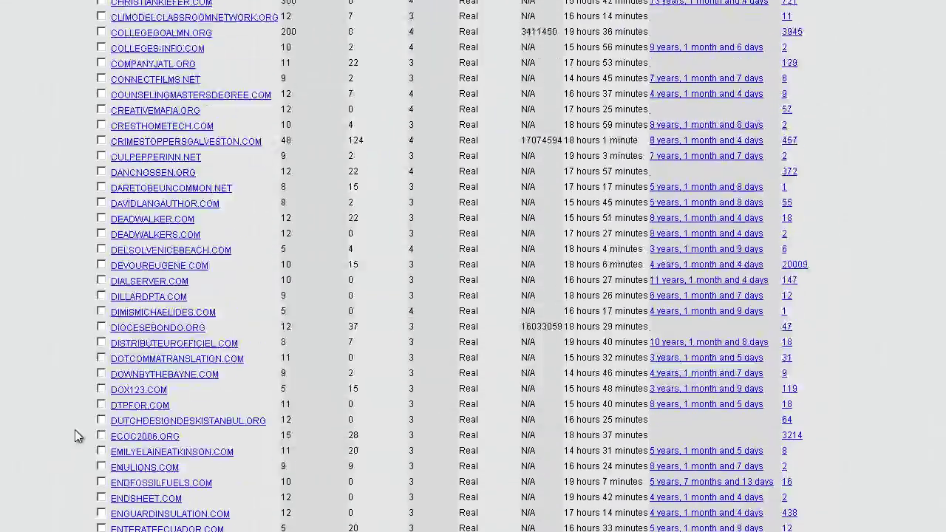
{"action": "scroll", "coordinate": [74, 430], "scroll_direction": "up", "scroll_amount": 15}
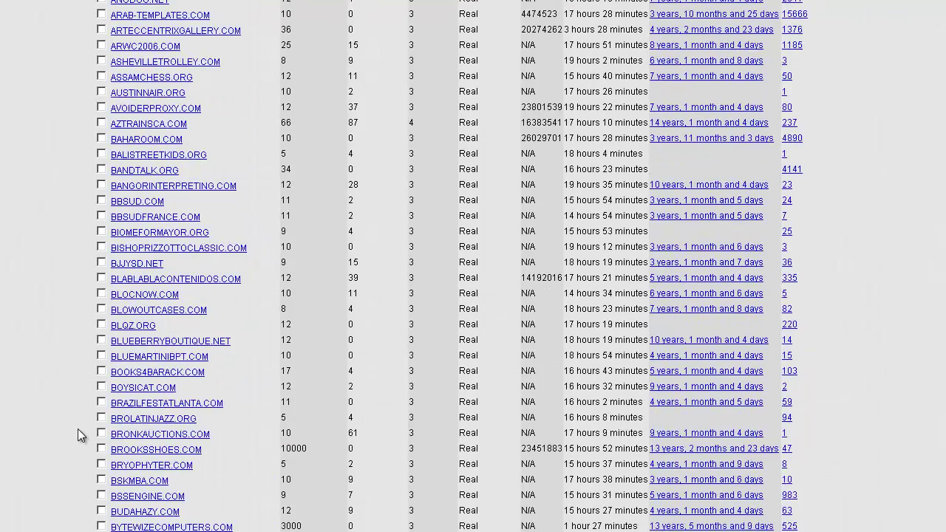
{"action": "scroll", "coordinate": [80, 432], "scroll_direction": "up", "scroll_amount": 10}
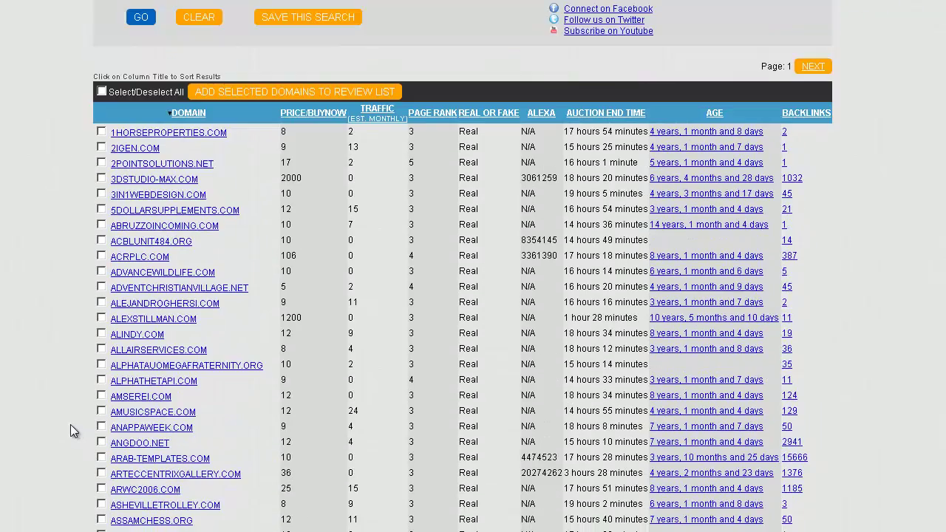
{"action": "scroll", "coordinate": [332, 155], "scroll_direction": "up", "scroll_amount": 5}
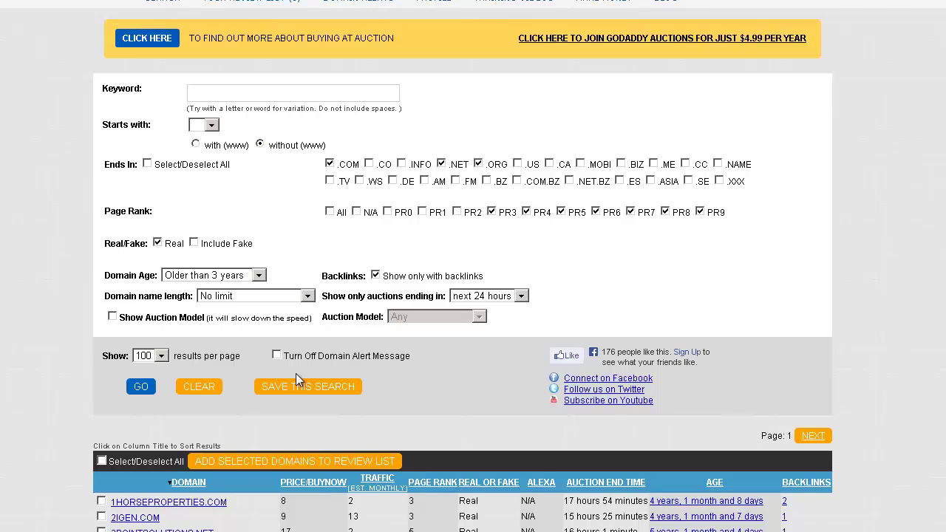
{"action": "scroll", "coordinate": [293, 387], "scroll_direction": "up", "scroll_amount": 1}
{"action": "scroll", "coordinate": [275, 363], "scroll_direction": "down", "scroll_amount": 3}
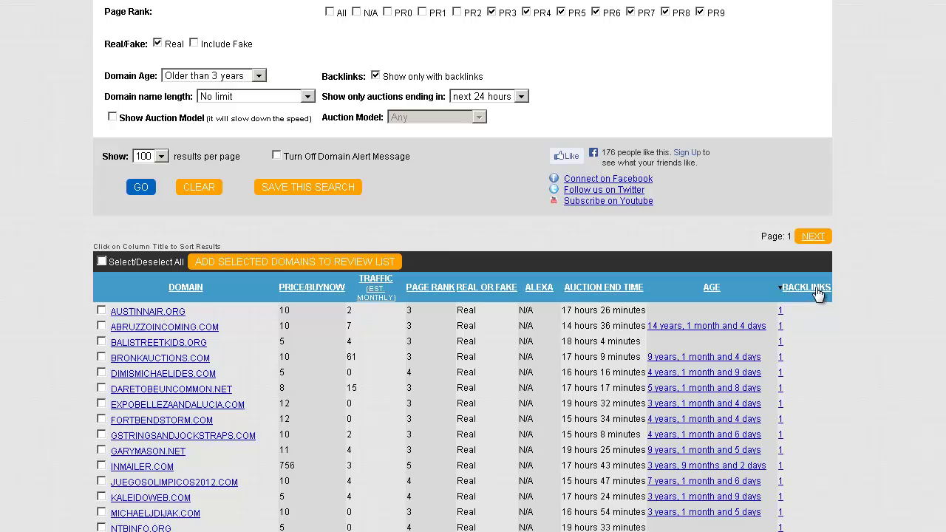
{"action": "left_click", "coordinate": [809, 292]}
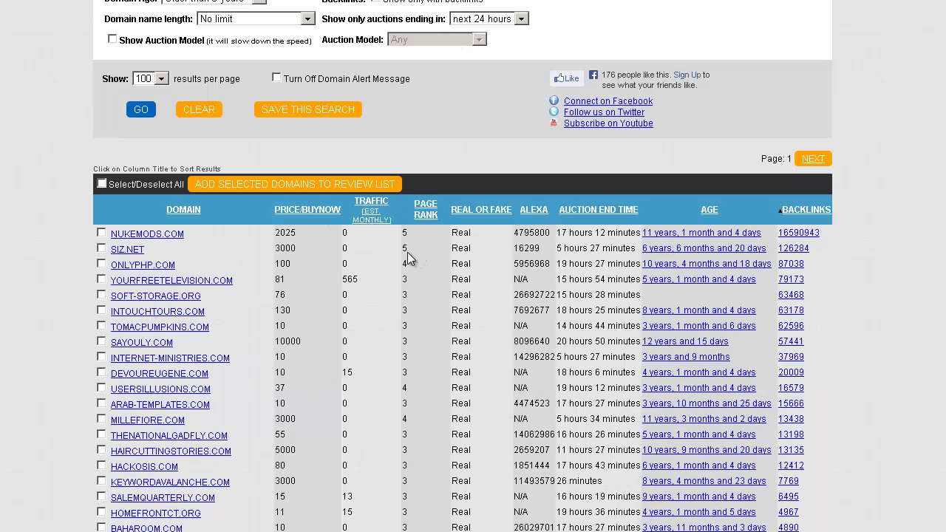
Select DEVOUREUGENE.COM in the sorted results and add it to the review list.
{"action": "left_click_drag", "start_coordinate": [505, 280], "coordinate": [481, 281]}
{"action": "scroll", "coordinate": [571, 290], "scroll_direction": "down", "scroll_amount": 2}
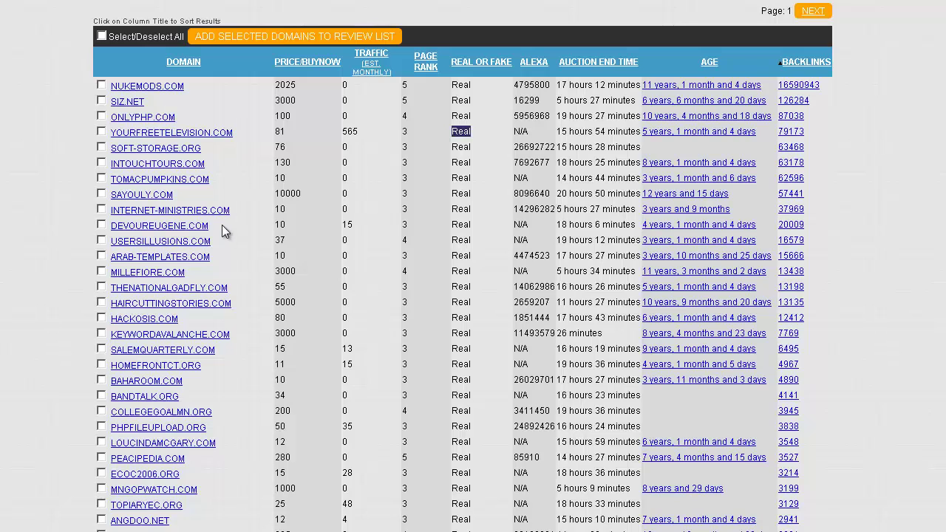
{"action": "left_click_drag", "start_coordinate": [222, 226], "coordinate": [111, 226]}
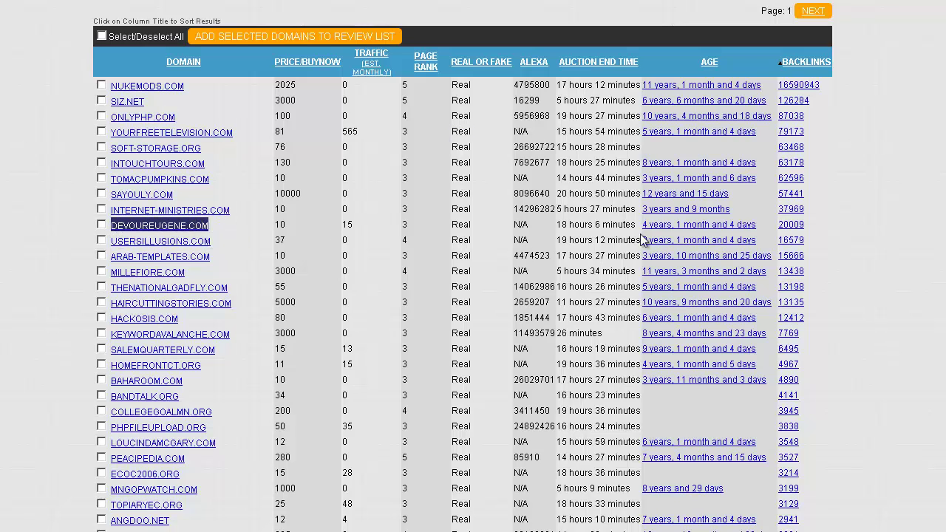
{"action": "left_click", "coordinate": [452, 224]}
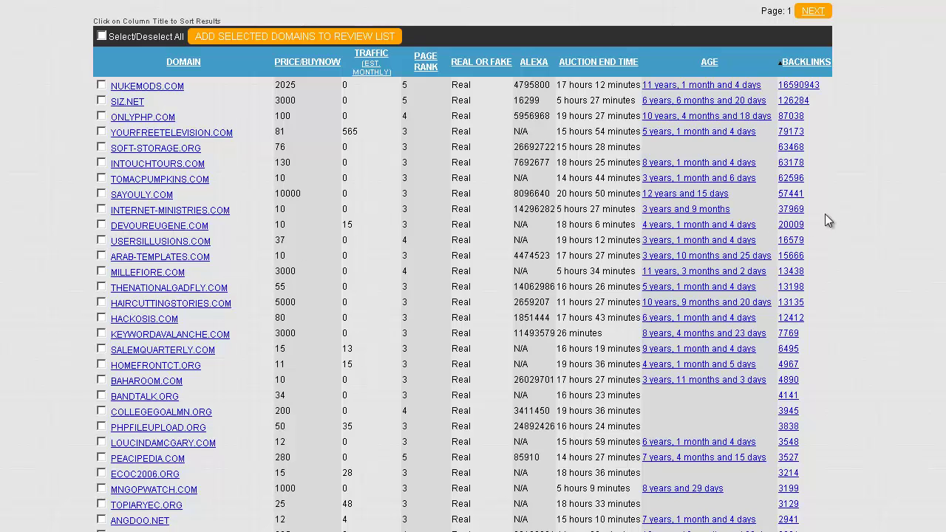
{"action": "left_click_drag", "start_coordinate": [828, 218], "coordinate": [102, 228]}
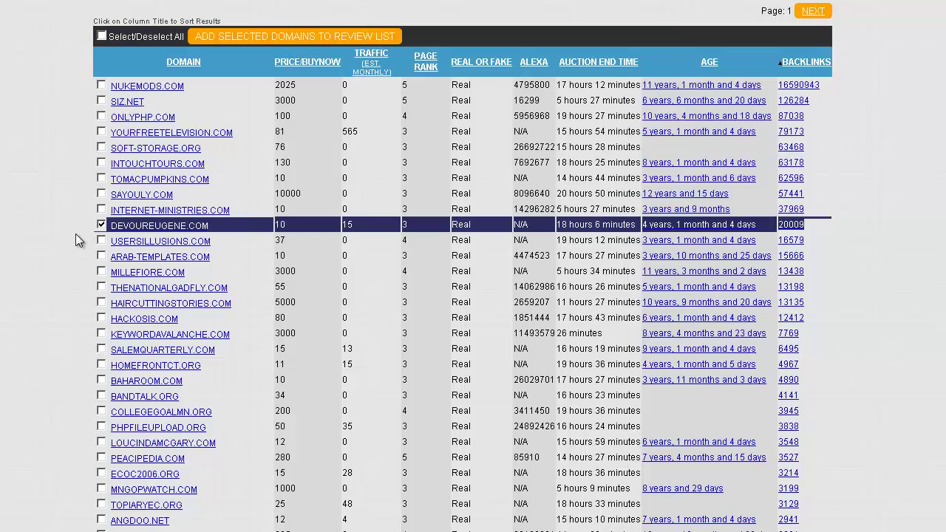
{"action": "scroll", "coordinate": [91, 287], "scroll_direction": "down", "scroll_amount": 5}
{"action": "scroll", "coordinate": [235, 260], "scroll_direction": "down", "scroll_amount": 5}
{"action": "scroll", "coordinate": [222, 274], "scroll_direction": "up", "scroll_amount": 10}
{"action": "left_click", "coordinate": [101, 224]}
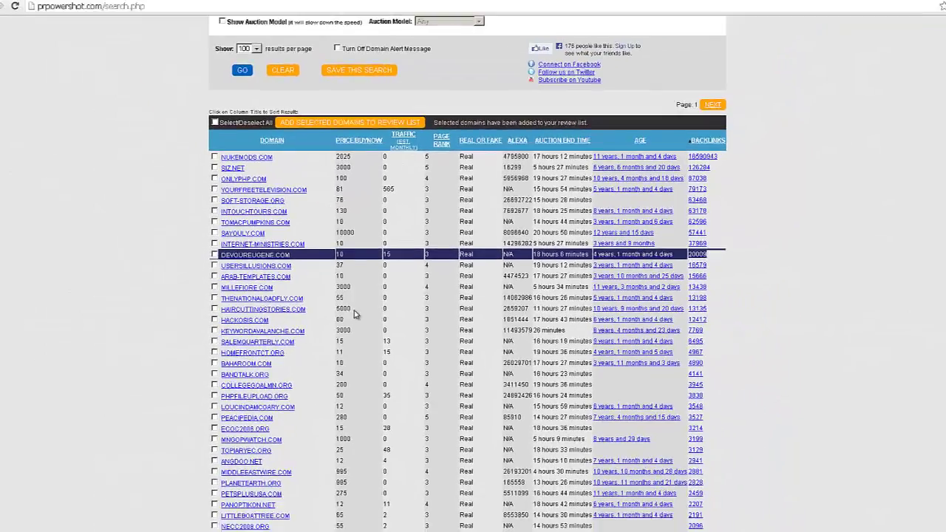
Open the review list and copy the domain name DEVOUREUGENE.COM from it.
{"action": "scroll", "coordinate": [354, 314], "scroll_direction": "up", "scroll_amount": 4}
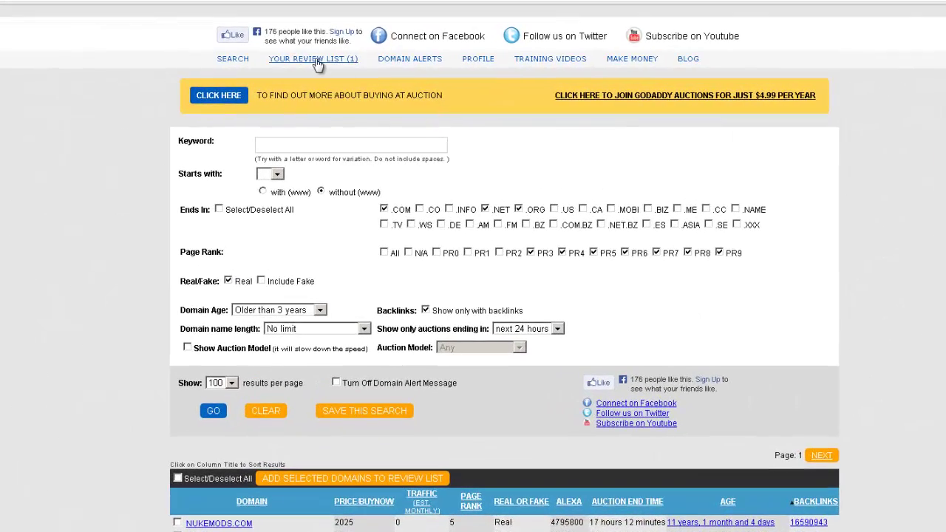
{"action": "left_click", "coordinate": [316, 63]}
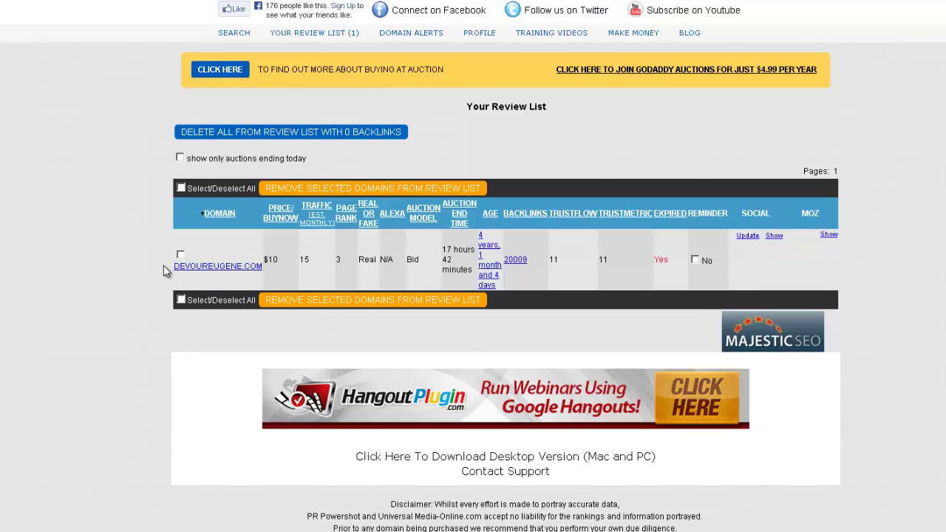
{"action": "left_click_drag", "start_coordinate": [169, 271], "coordinate": [194, 270]}
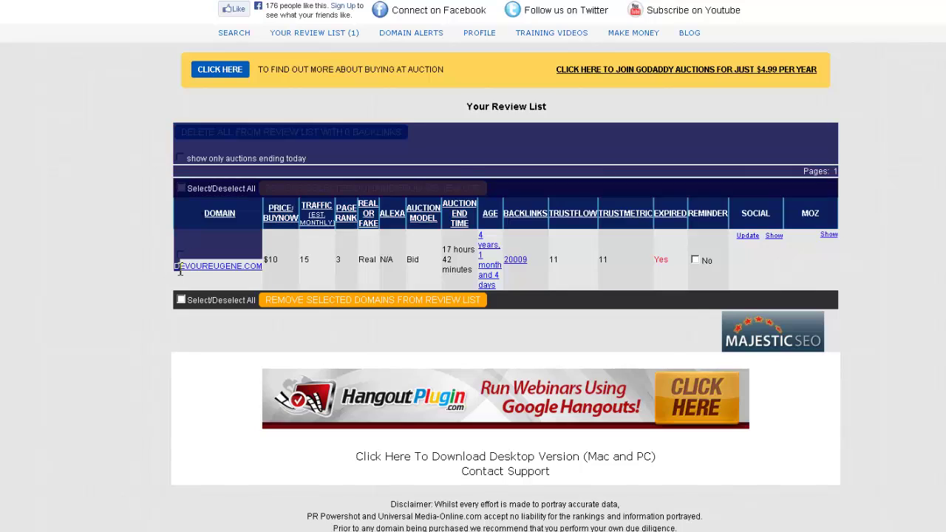
{"action": "left_click", "coordinate": [159, 272]}
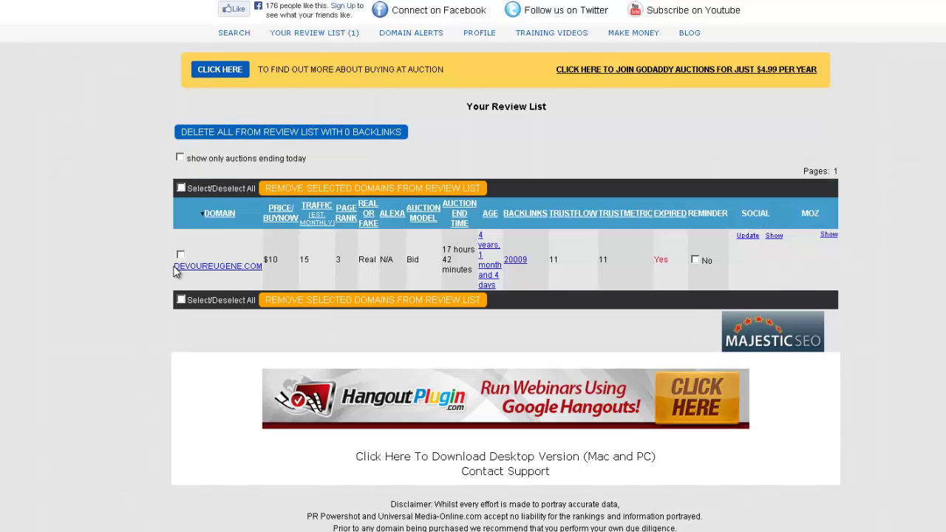
{"action": "left_click_drag", "start_coordinate": [174, 271], "coordinate": [261, 273]}
{"action": "key", "text": "ctrl+c"}
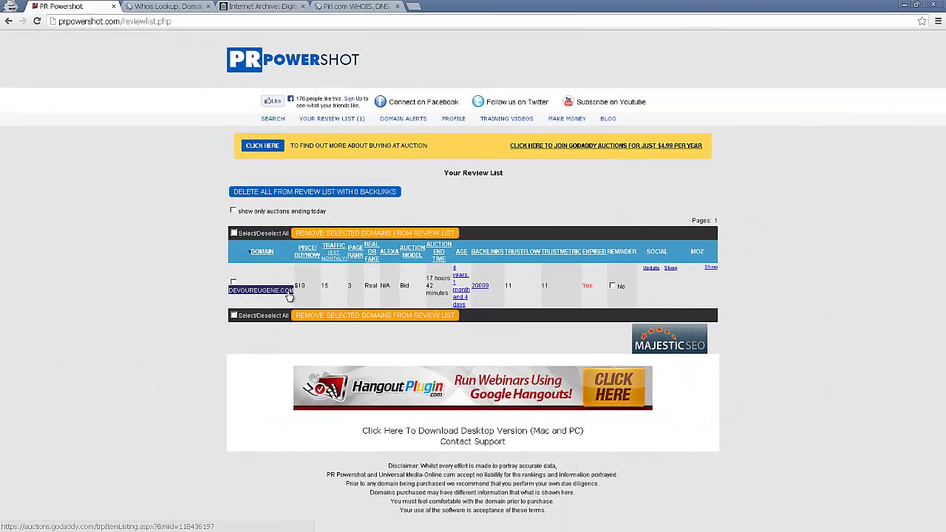
Open google.com in a new tab and search for the exact phrase "DEVOUREUGENE.COM" in quotation marks.
{"action": "key", "text": "ctrl+t"}
{"action": "type", "text": "google.com"}
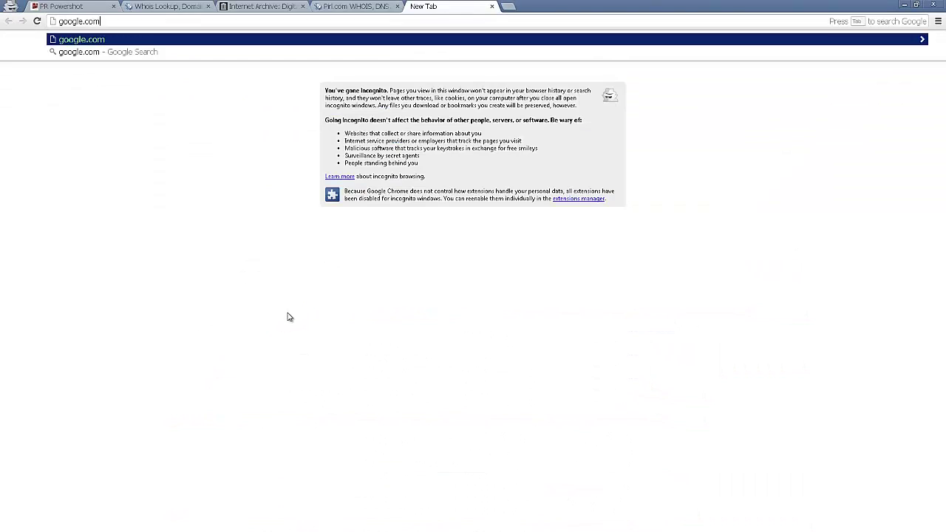
{"action": "key", "text": "Return"}
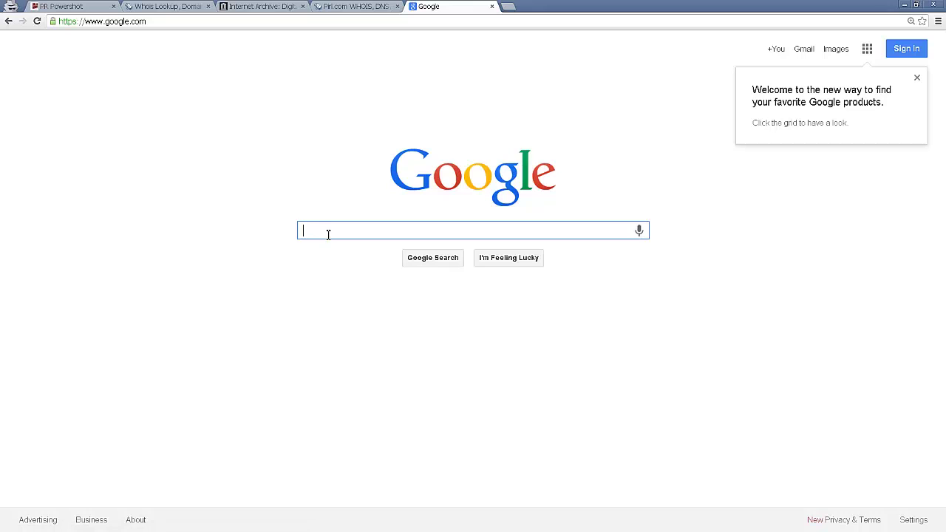
{"action": "type", "text": "\""}
{"action": "key", "text": "ctrl+v"}
{"action": "type", "text": "\""}
{"action": "key", "text": "Return"}
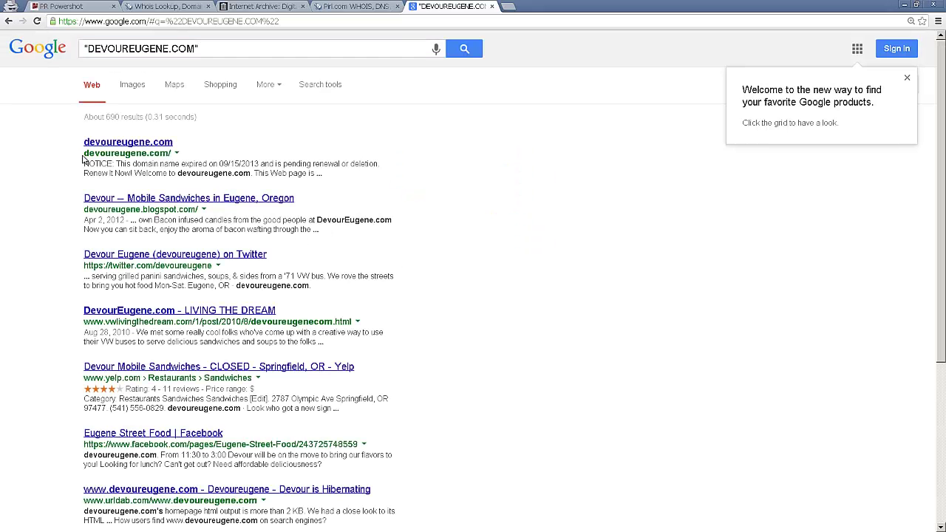
Examine the devoureugene.com listing in the Google results and open the site from it.
{"action": "left_click_drag", "start_coordinate": [81, 159], "coordinate": [83, 153]}
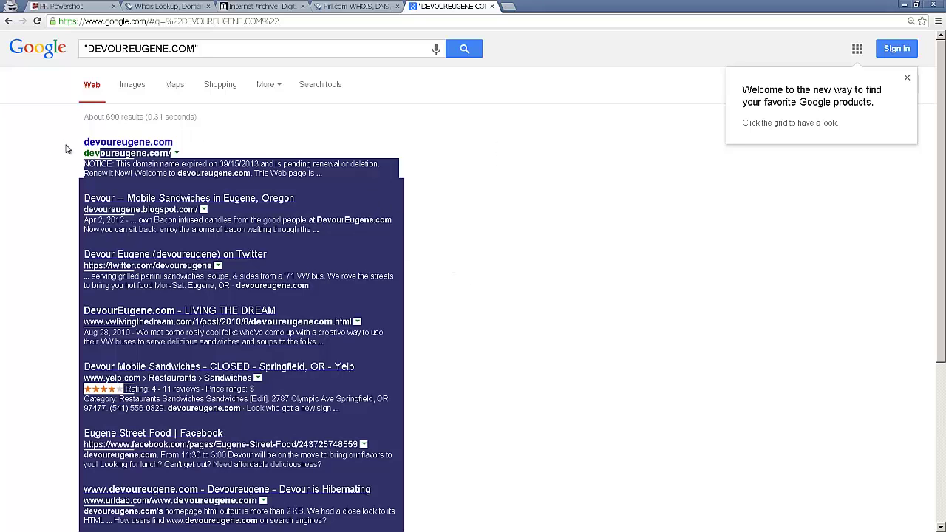
{"action": "left_click_drag", "start_coordinate": [84, 144], "coordinate": [192, 149]}
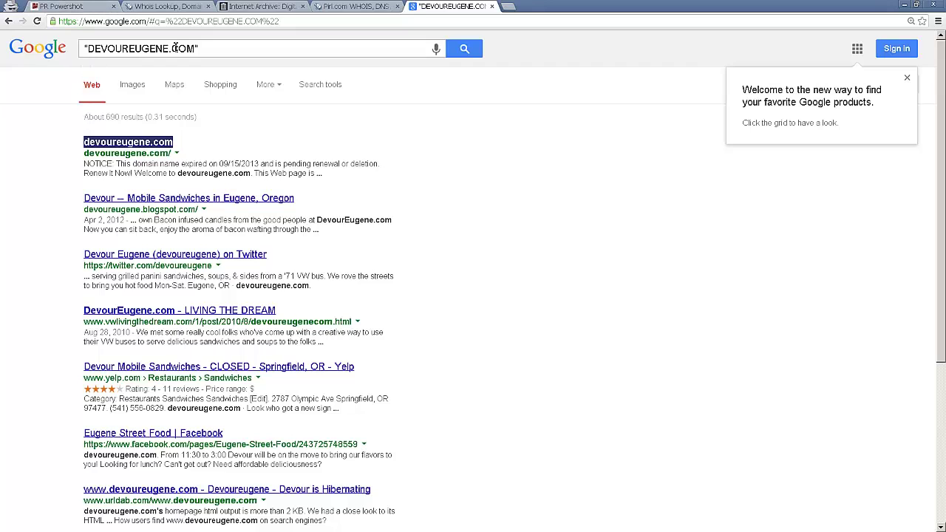
{"action": "left_click_drag", "start_coordinate": [204, 48], "coordinate": [81, 47]}
{"action": "key", "text": "ctrl+c"}
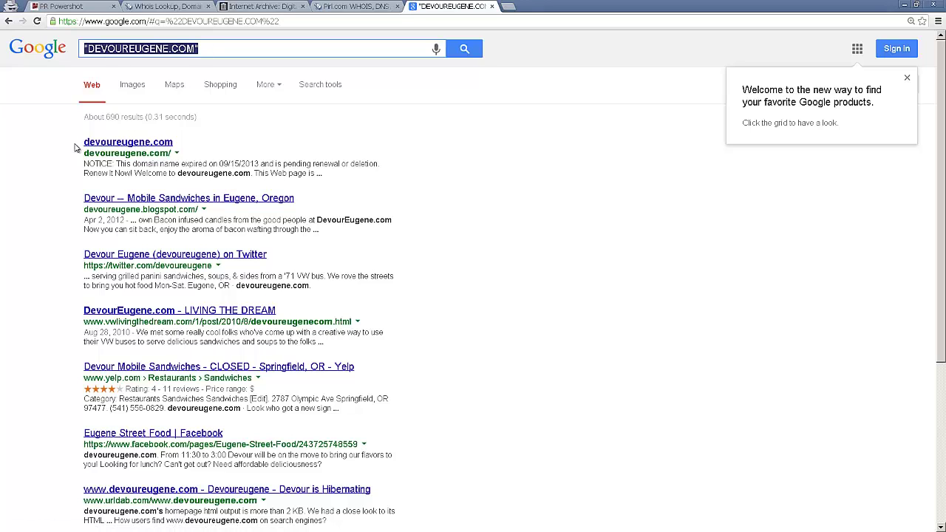
{"action": "left_click_drag", "start_coordinate": [74, 141], "coordinate": [207, 153]}
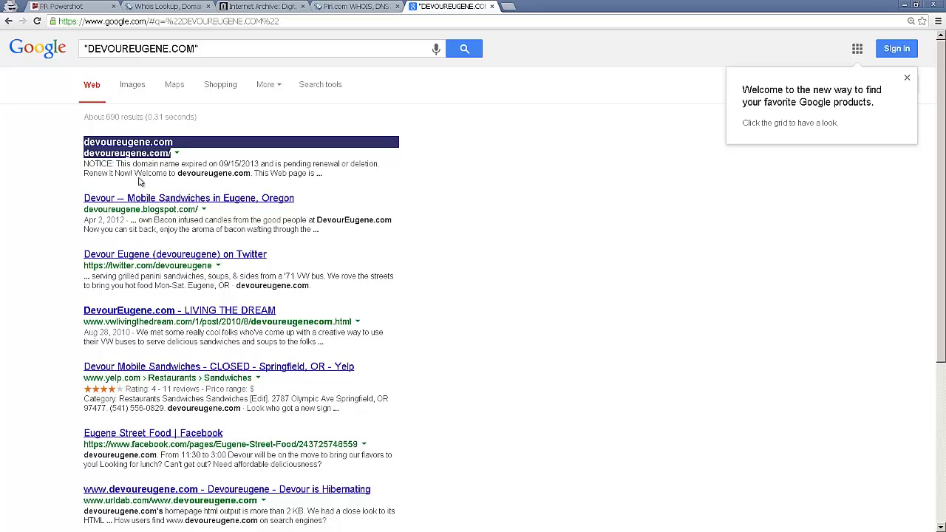
{"action": "left_click", "coordinate": [121, 145]}
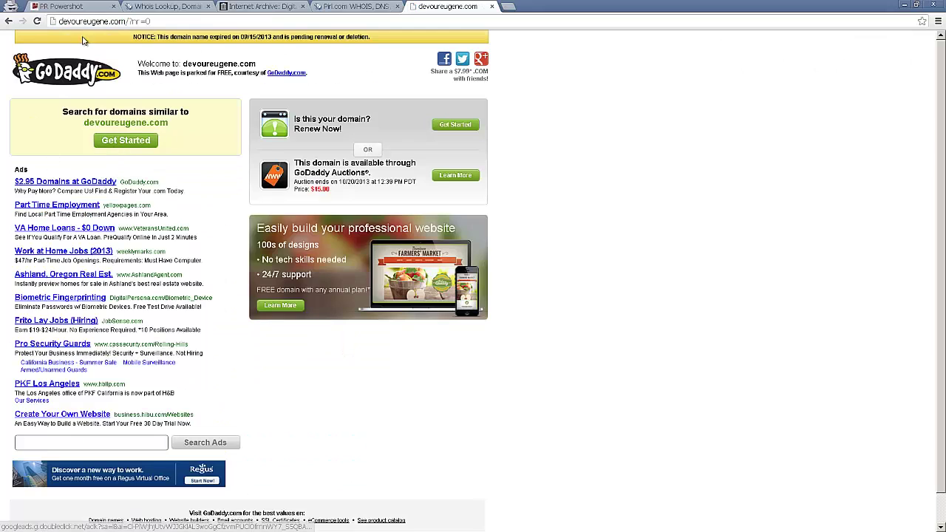
{"action": "left_click", "coordinate": [90, 22]}
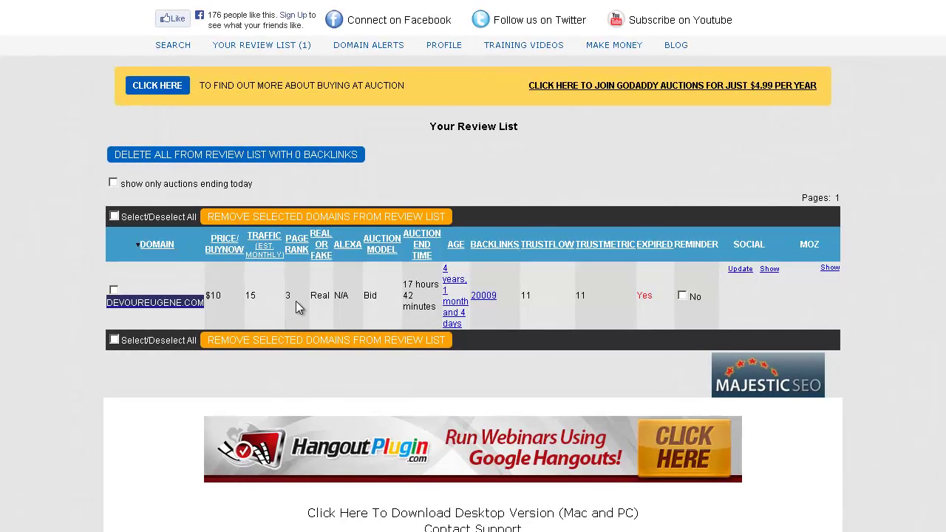
Check the domain's page rank in the review list and look up DEVOUREUGENE.COM in the DomainTools WHOIS Lookup.
{"action": "left_click_drag", "start_coordinate": [299, 307], "coordinate": [290, 298]}
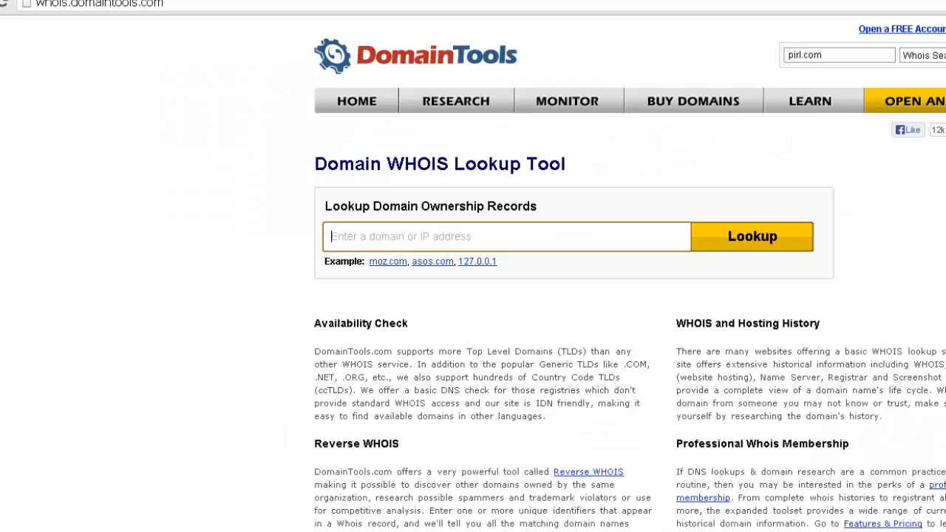
{"action": "left_click", "coordinate": [199, 6]}
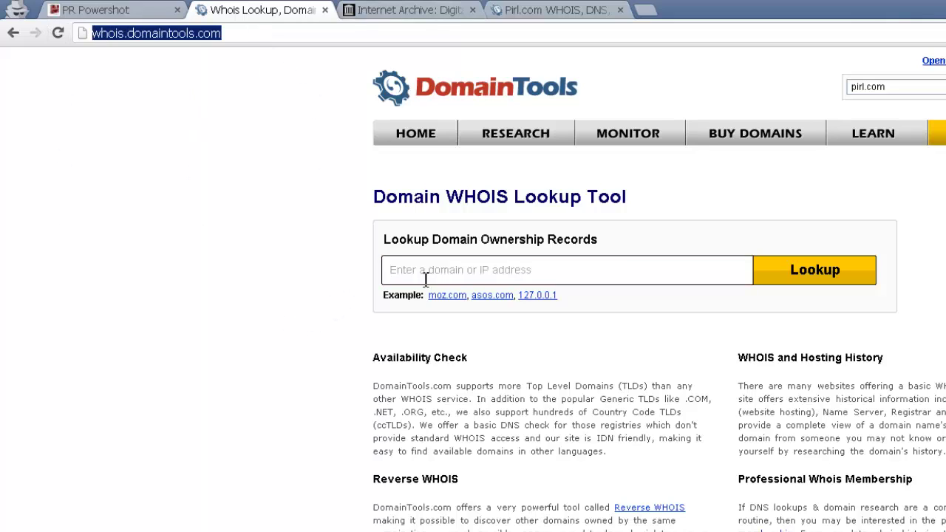
{"action": "left_click", "coordinate": [491, 272]}
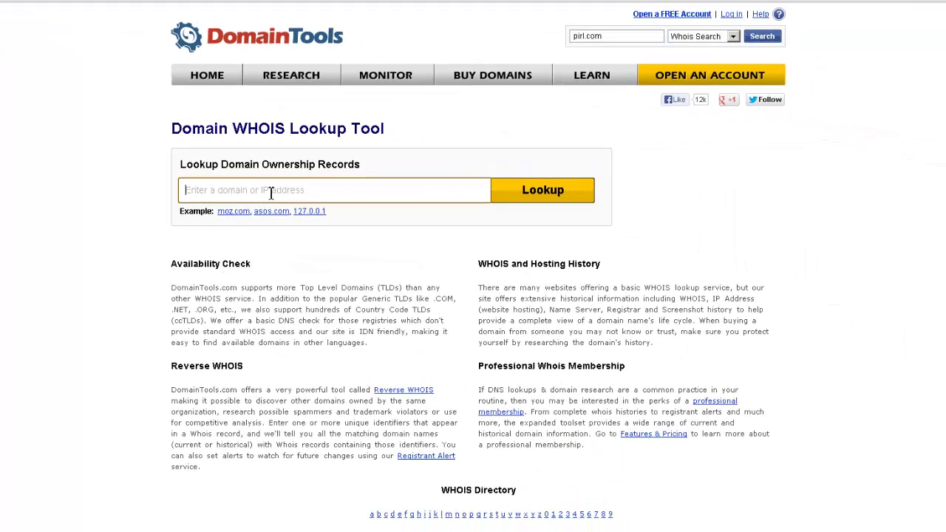
{"action": "key", "text": "ctrl+v"}
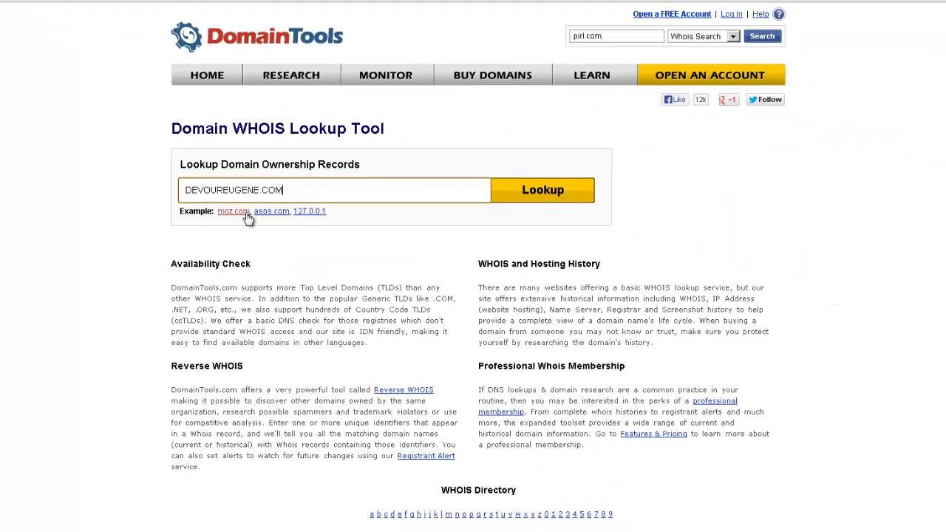
{"action": "left_click", "coordinate": [542, 192]}
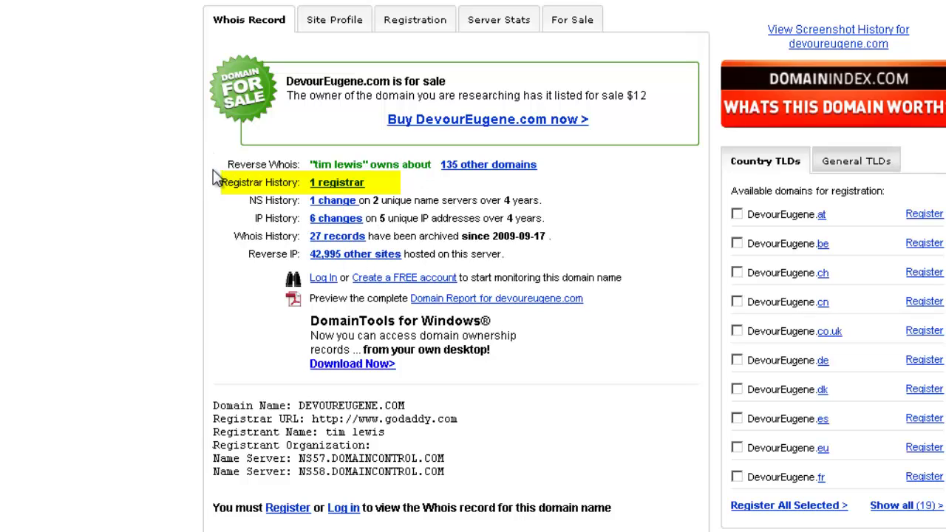
Compare the registrar history in the DevourEugene.com WHOIS record with the one for Pirl.com, looking for drops.
{"action": "left_click_drag", "start_coordinate": [213, 180], "coordinate": [623, 261]}
{"action": "left_click", "coordinate": [611, 254]}
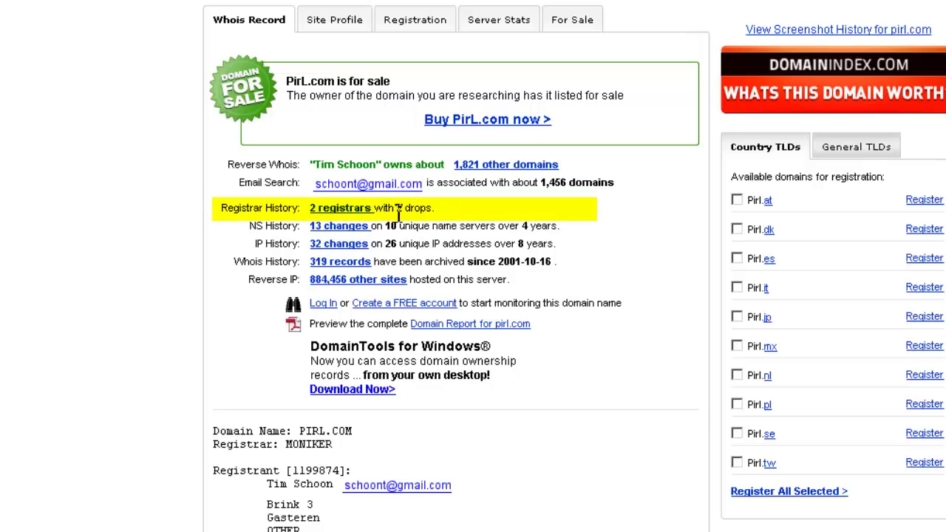
{"action": "left_click_drag", "start_coordinate": [436, 209], "coordinate": [395, 209]}
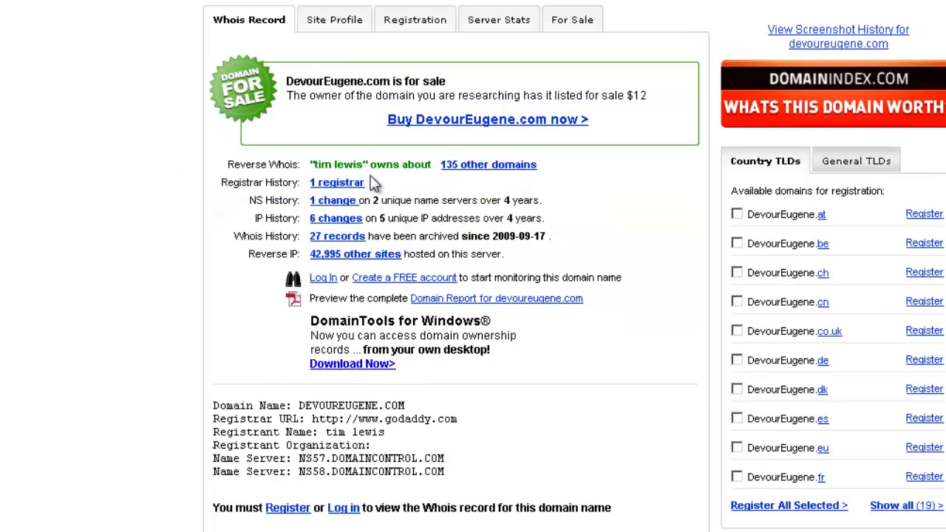
{"action": "left_click_drag", "start_coordinate": [368, 182], "coordinate": [307, 183]}
{"action": "left_click", "coordinate": [305, 182]}
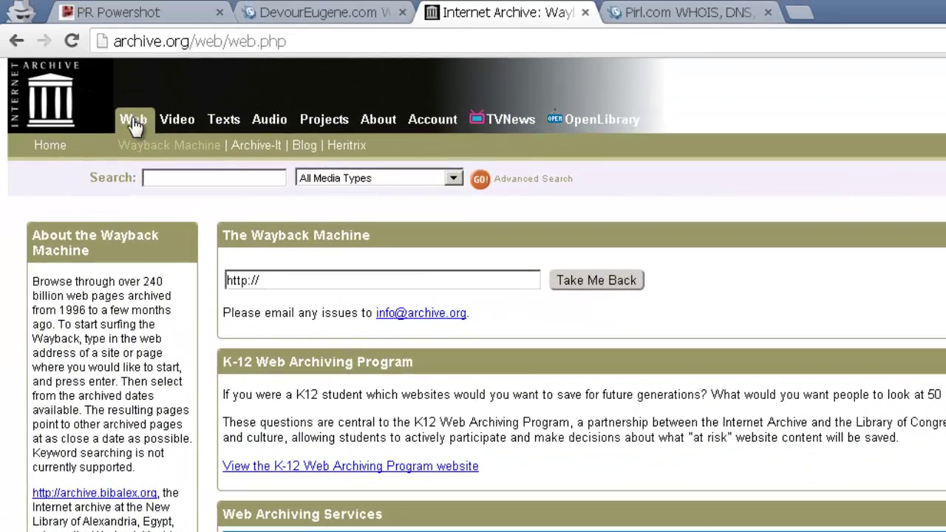
{"action": "left_click", "coordinate": [136, 115]}
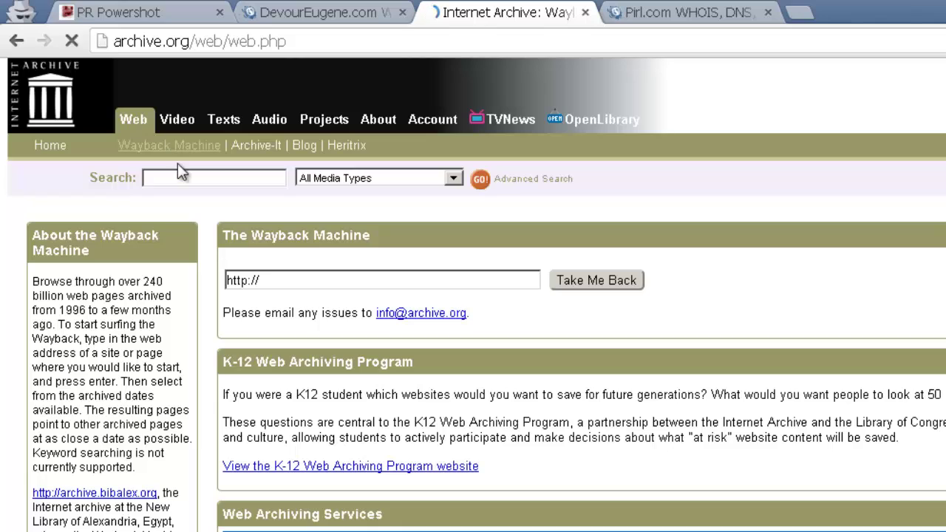
{"action": "left_click", "coordinate": [299, 288]}
{"action": "left_click_drag", "start_coordinate": [359, 281], "coordinate": [94, 253]}
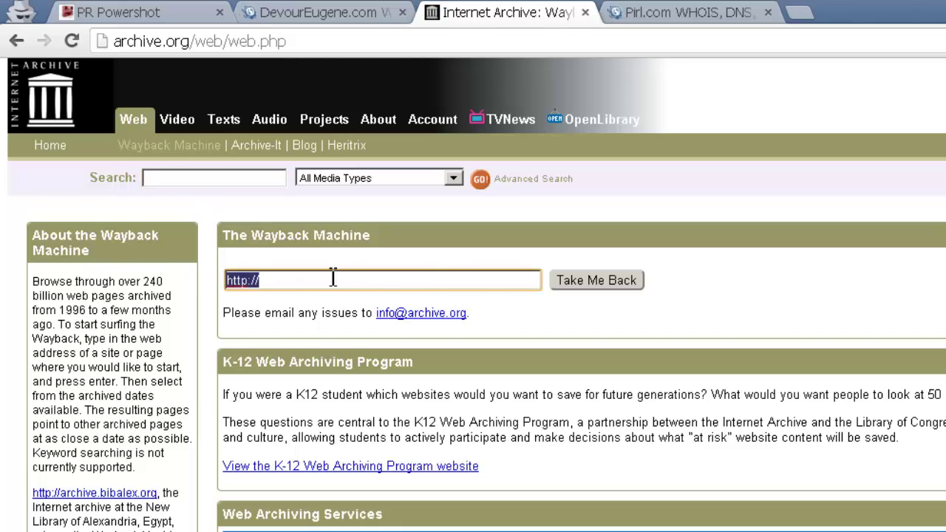
{"action": "key", "text": "ctrl+v"}
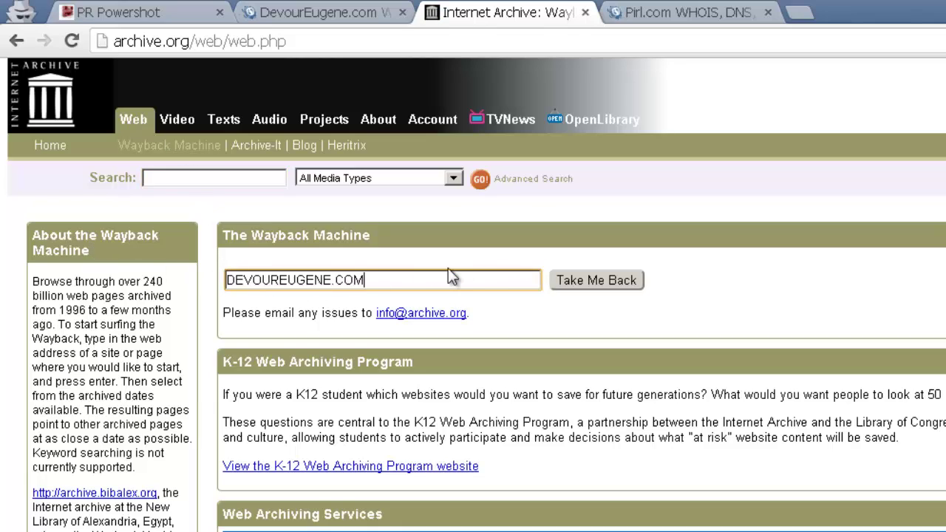
{"action": "left_click", "coordinate": [227, 280]}
{"action": "type", "text": "http://"}
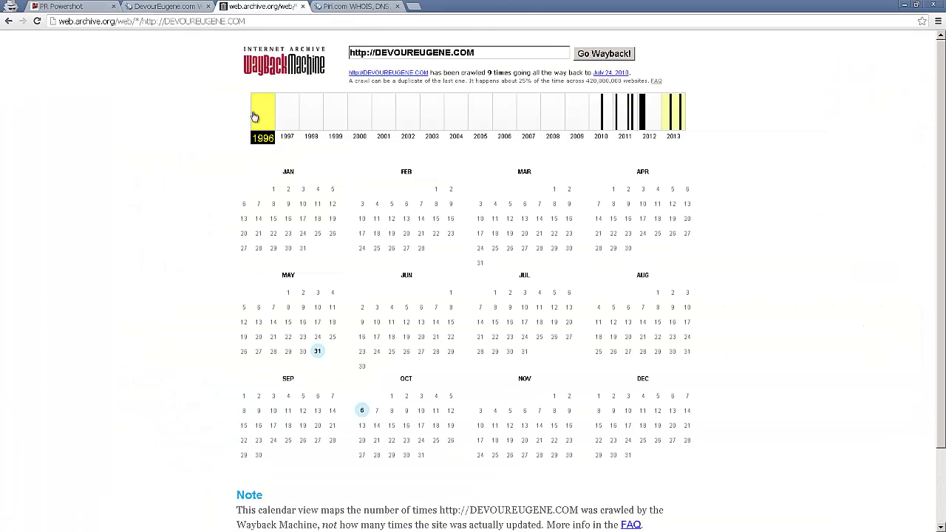
{"action": "left_click", "coordinate": [259, 124]}
Check the domain's age in the PR Powershot review list and the Whois history date in the DevourEugene.com WHOIS record.
{"action": "left_click", "coordinate": [74, 7]}
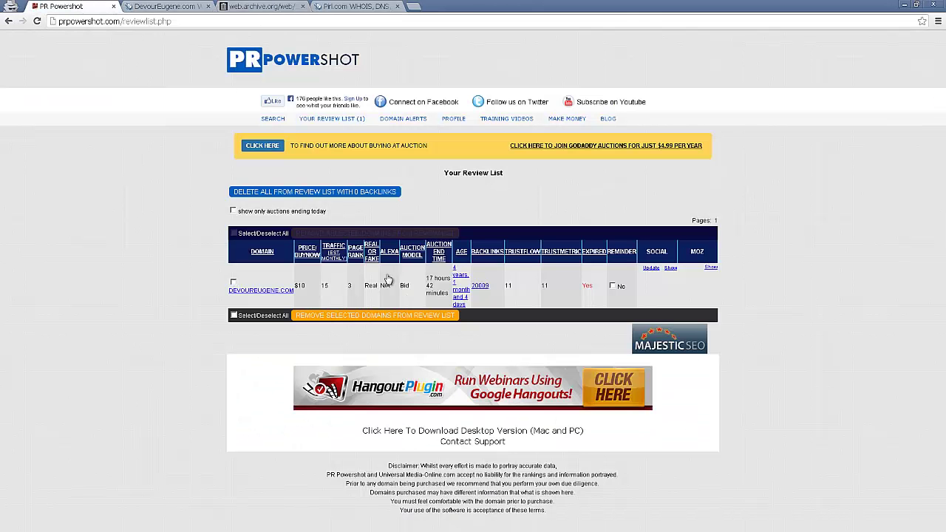
{"action": "left_click", "coordinate": [166, 6]}
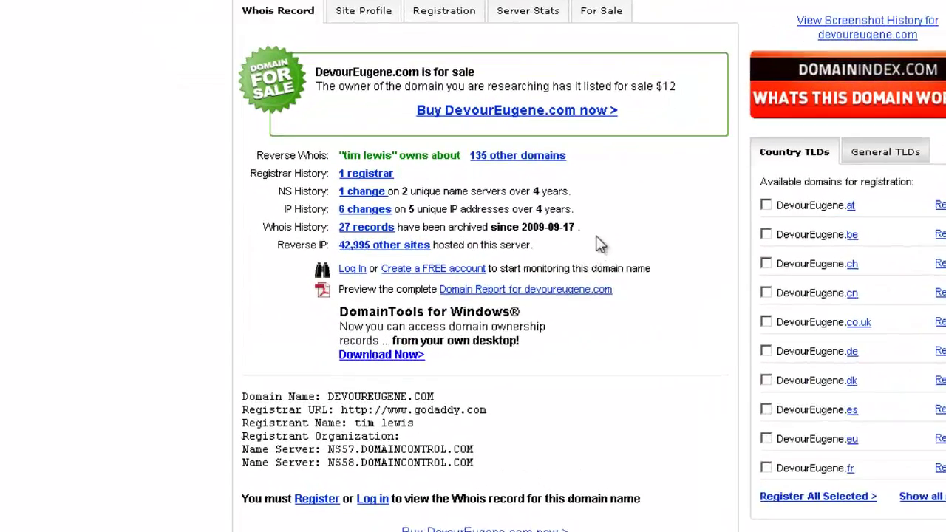
{"action": "left_click_drag", "start_coordinate": [599, 233], "coordinate": [513, 225]}
{"action": "left_click", "coordinate": [513, 226]}
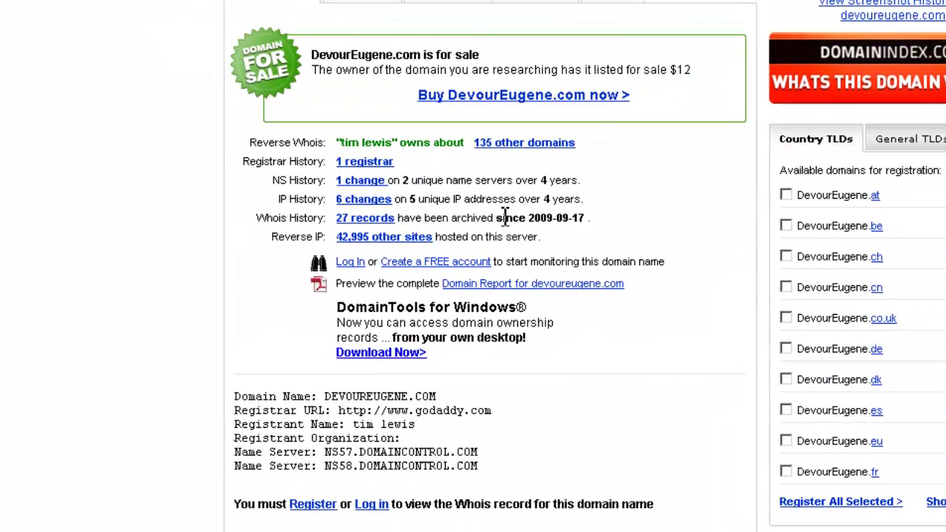
{"action": "left_click_drag", "start_coordinate": [496, 218], "coordinate": [591, 218]}
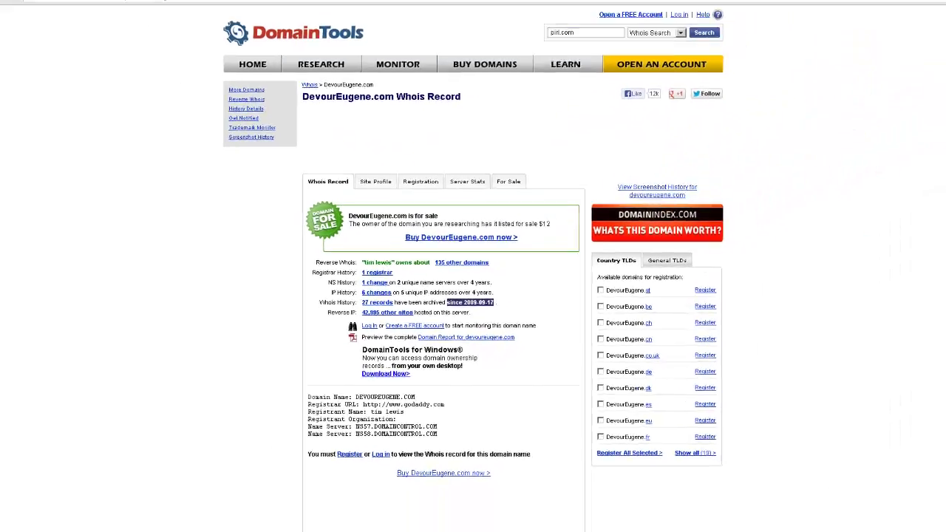
View the archived DEVOUREUGENE.COM snapshot from July 24, 2010, return to the calendar and close the Wayback Machine.
{"action": "left_click", "coordinate": [263, 6]}
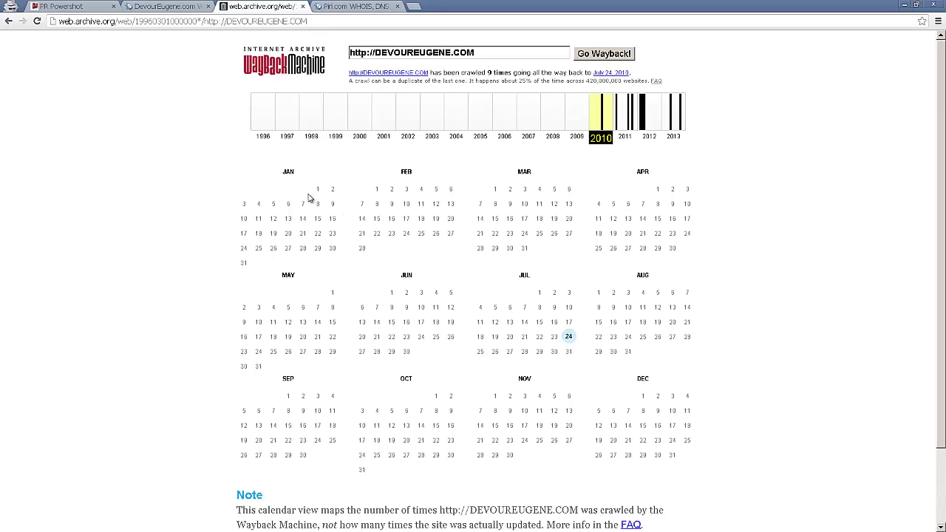
{"action": "left_click", "coordinate": [568, 338]}
{"action": "key", "text": "ctrl+shift+Tab"}
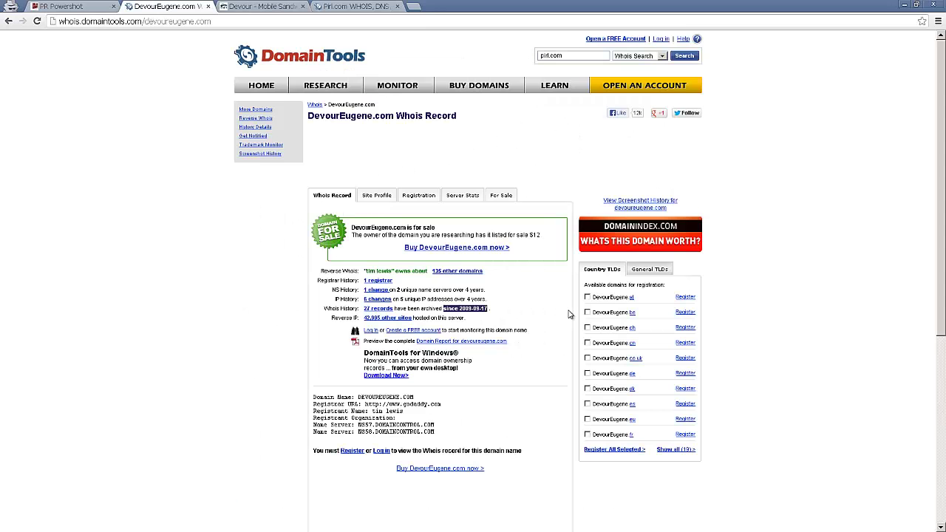
{"action": "key", "text": "ctrl+Tab"}
{"action": "left_click", "coordinate": [13, 21]}
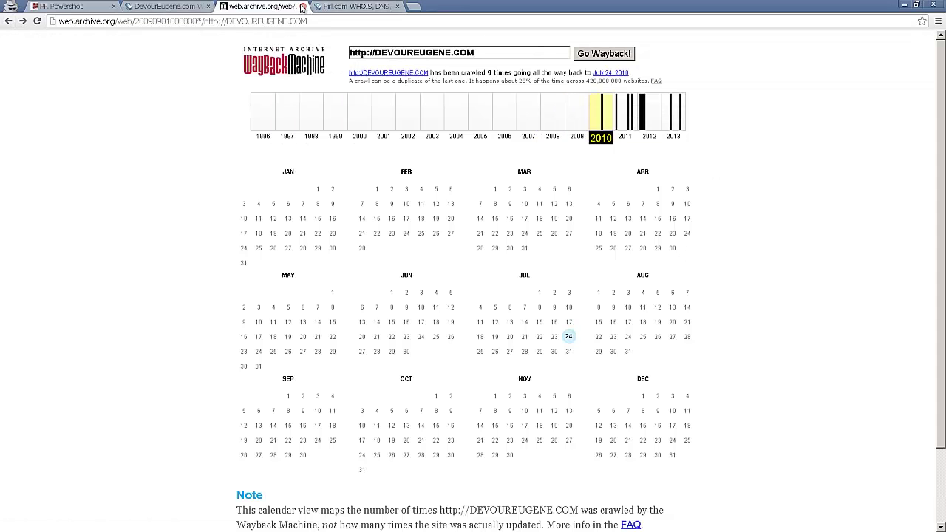
{"action": "left_click", "coordinate": [302, 7]}
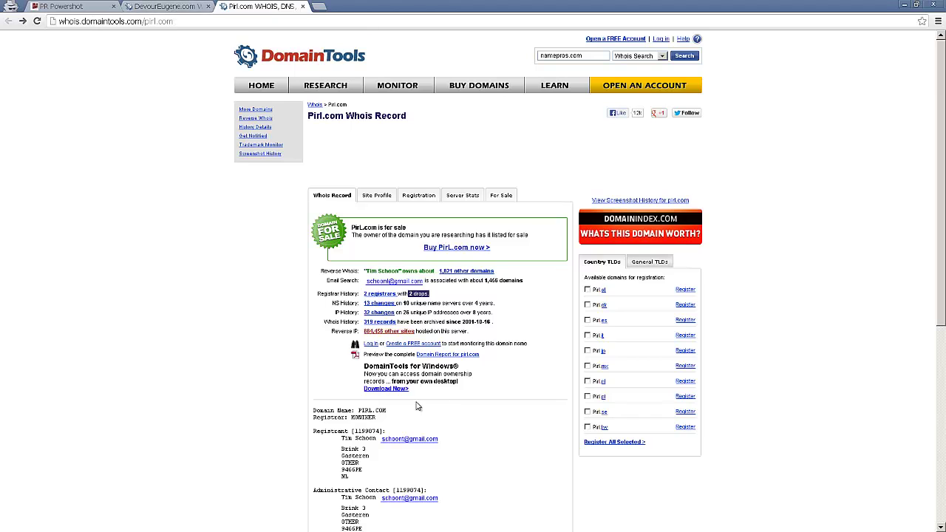
Return to the PR Powershot review list, check the domain's price and select the domain name DEVOUREUGENE.COM.
{"action": "left_click", "coordinate": [164, 6]}
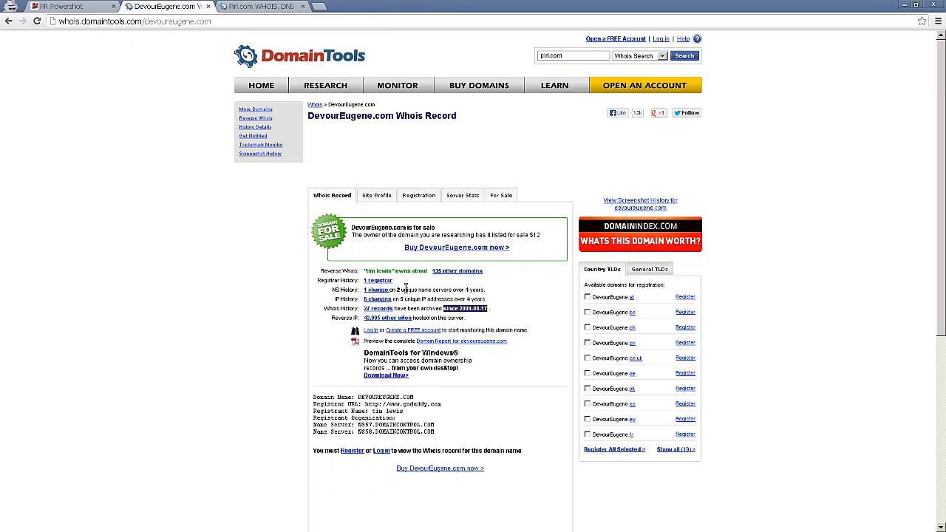
{"action": "left_click", "coordinate": [88, 8]}
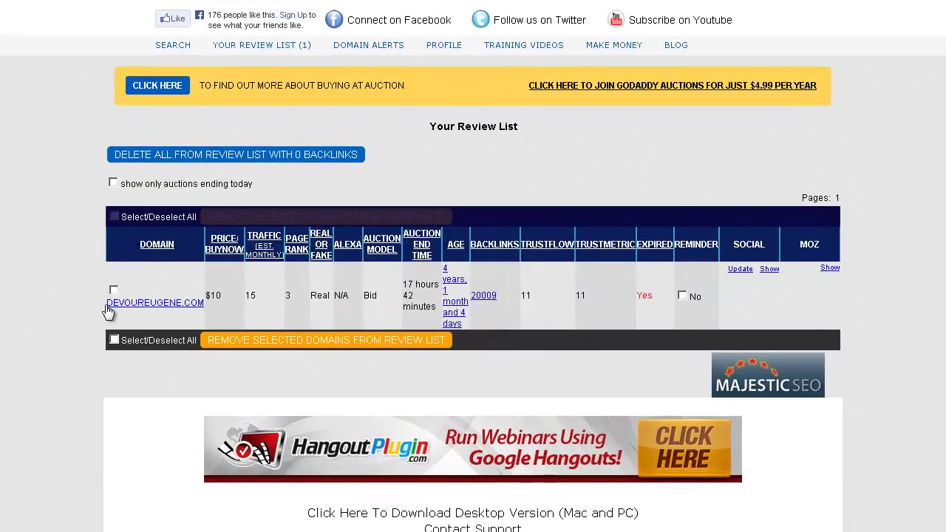
{"action": "left_click_drag", "start_coordinate": [207, 297], "coordinate": [260, 297]}
{"action": "left_click_drag", "start_coordinate": [183, 309], "coordinate": [102, 305]}
{"action": "left_click", "coordinate": [104, 304]}
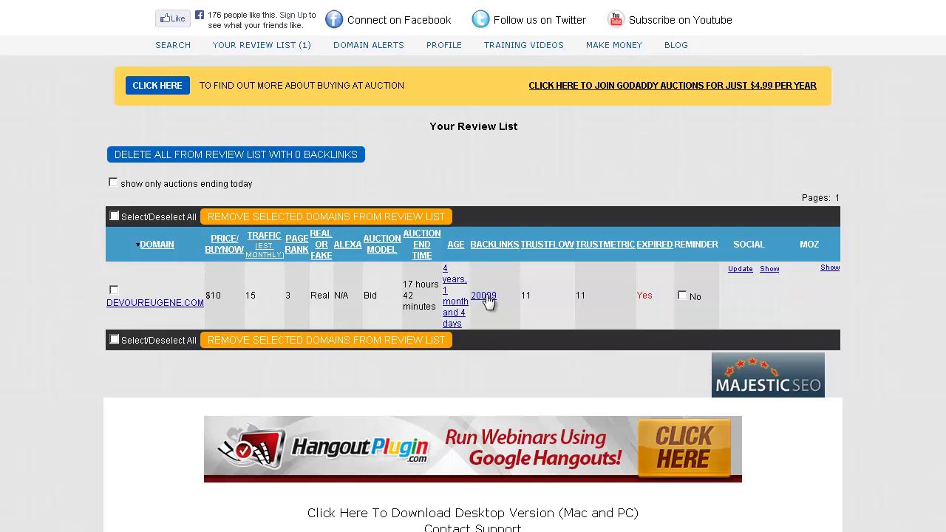
{"action": "left_click_drag", "start_coordinate": [106, 302], "coordinate": [208, 295]}
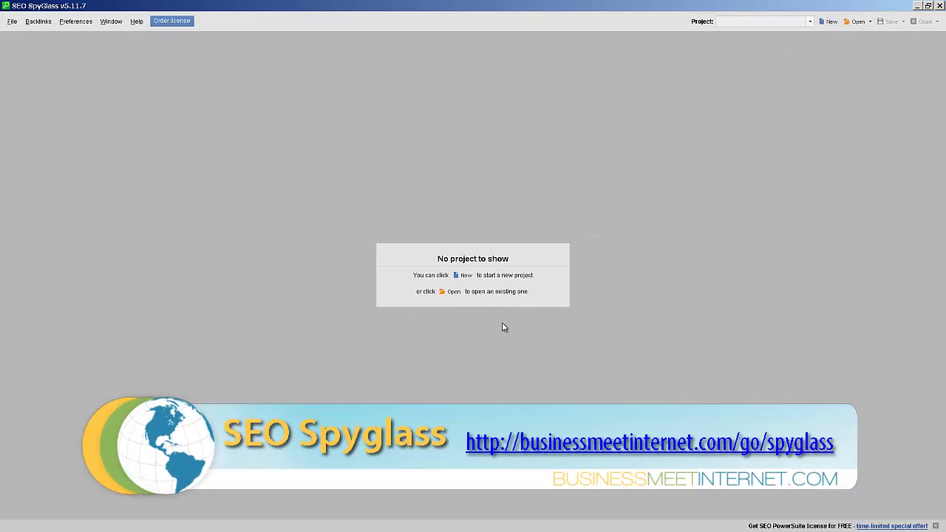
Switch to SEO SpyGlass and create a new competition research project that analyzes the competitor URL DEVOUREUGENE.COM.
{"action": "left_click", "coordinate": [465, 277]}
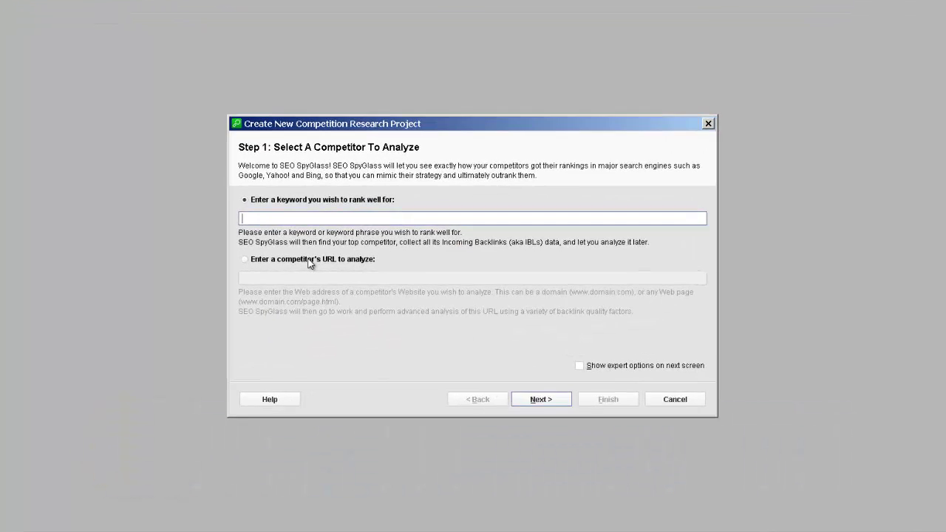
{"action": "left_click", "coordinate": [309, 260]}
{"action": "type", "text": "DEVOUREUGENE.COM"}
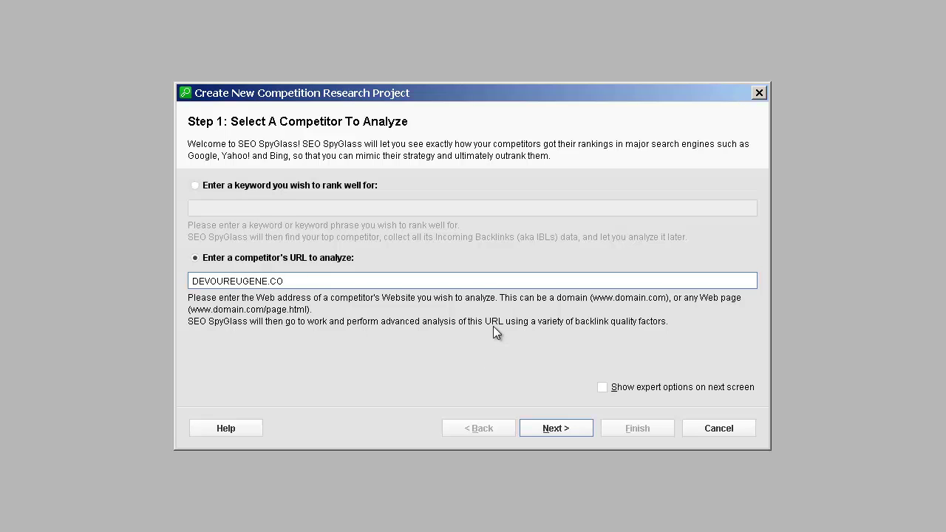
{"action": "left_click", "coordinate": [560, 435]}
{"action": "left_click", "coordinate": [535, 428]}
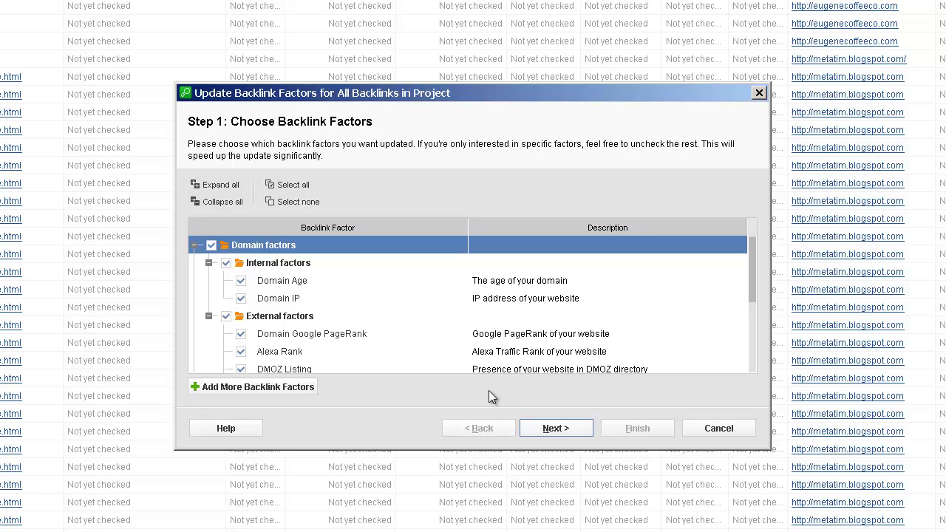
Review the list of backlink factors and start updating the selected domain factors for all backlinks in the project.
{"action": "scroll", "coordinate": [403, 364], "scroll_direction": "down", "scroll_amount": 3}
{"action": "scroll", "coordinate": [362, 377], "scroll_direction": "up", "scroll_amount": 3}
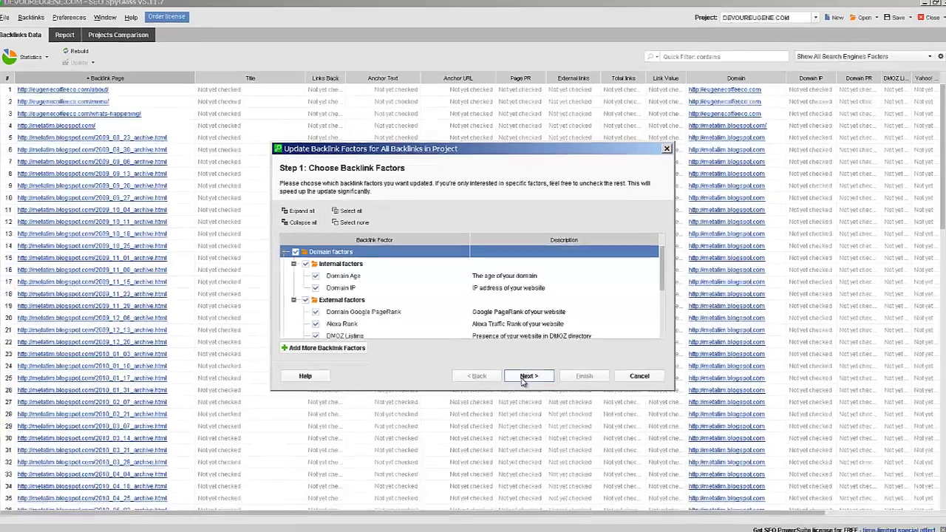
{"action": "left_click", "coordinate": [542, 402]}
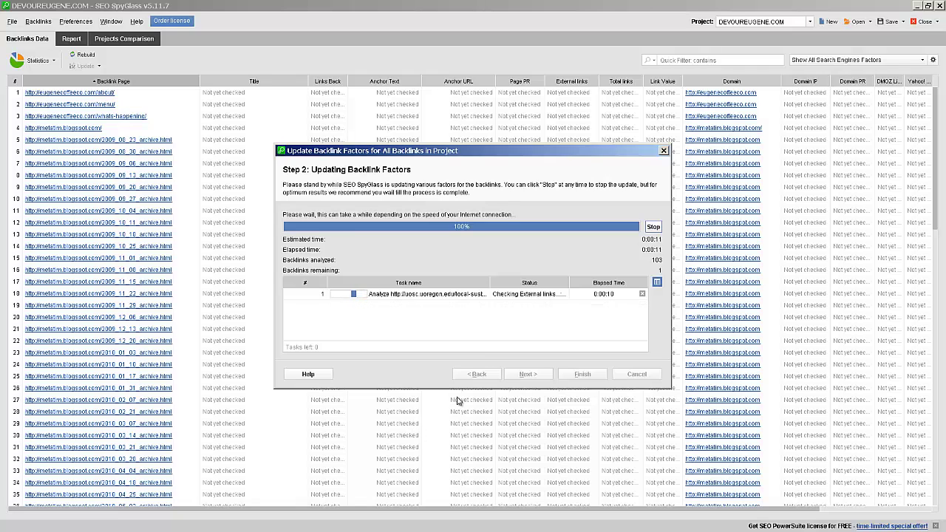
Finish the backlink factor update, sort the backlinks by Page PR and by Links Back, and look through the list.
{"action": "left_click", "coordinate": [582, 375]}
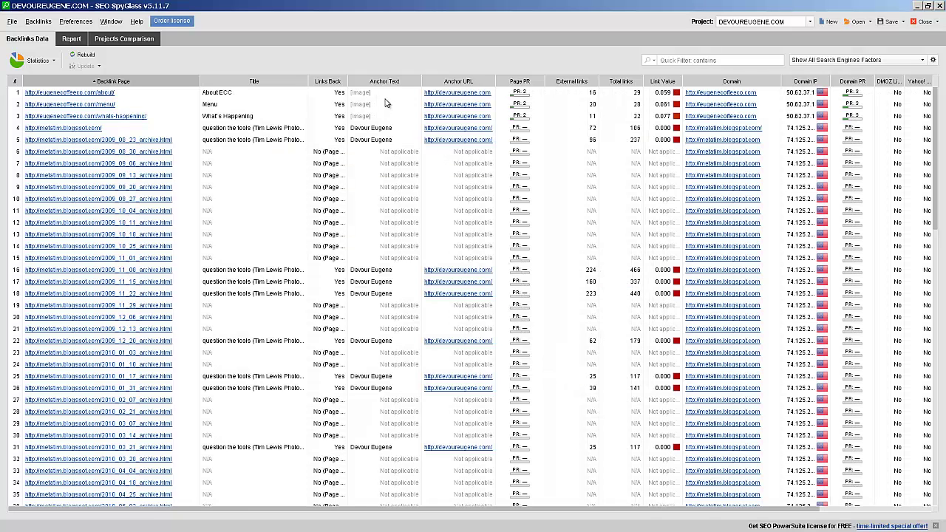
{"action": "left_click", "coordinate": [521, 81]}
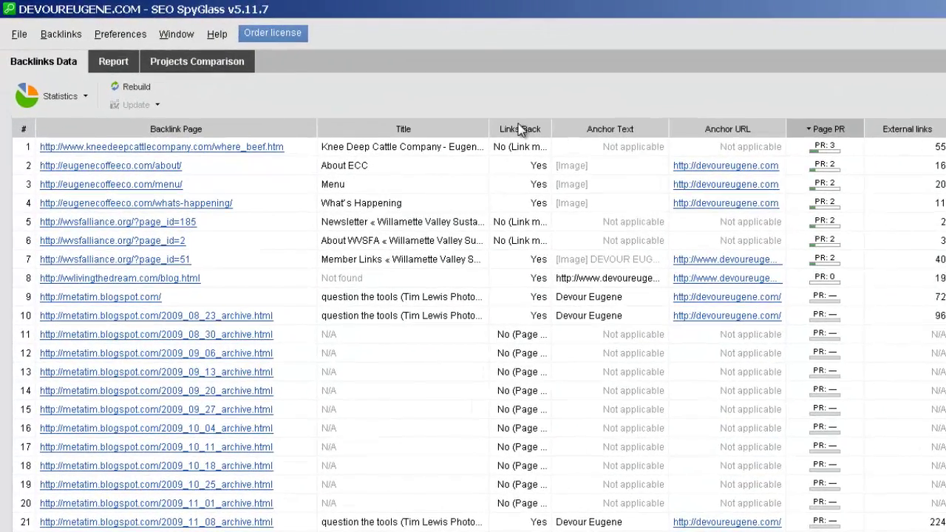
{"action": "left_click", "coordinate": [521, 129]}
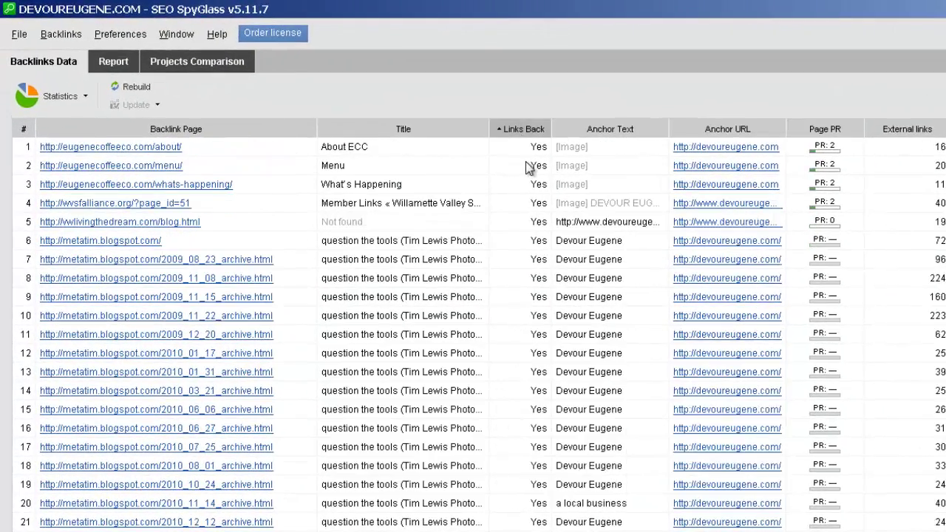
{"action": "scroll", "coordinate": [508, 344], "scroll_direction": "down", "scroll_amount": 10}
{"action": "scroll", "coordinate": [546, 483], "scroll_direction": "up", "scroll_amount": 6}
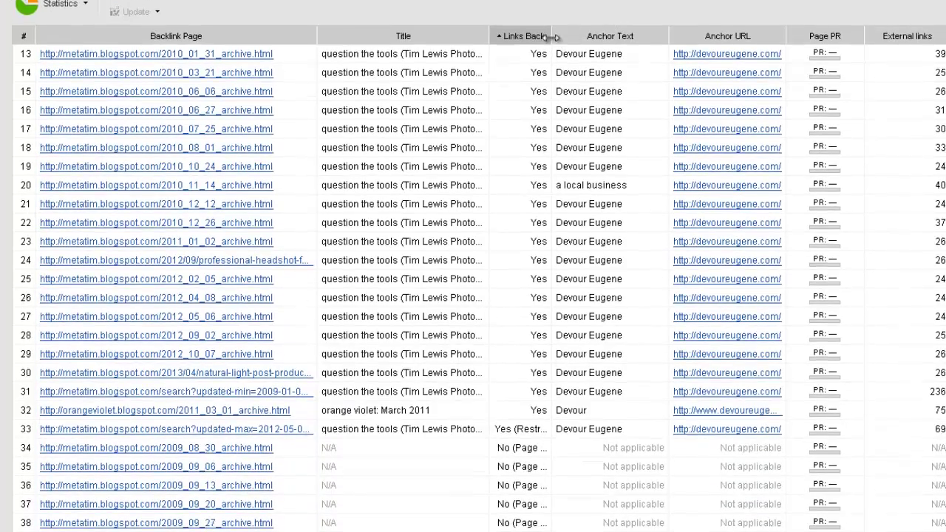
Widen the Links Back column and check the link status of the listed backlink pages.
{"action": "left_click_drag", "start_coordinate": [551, 129], "coordinate": [573, 129]}
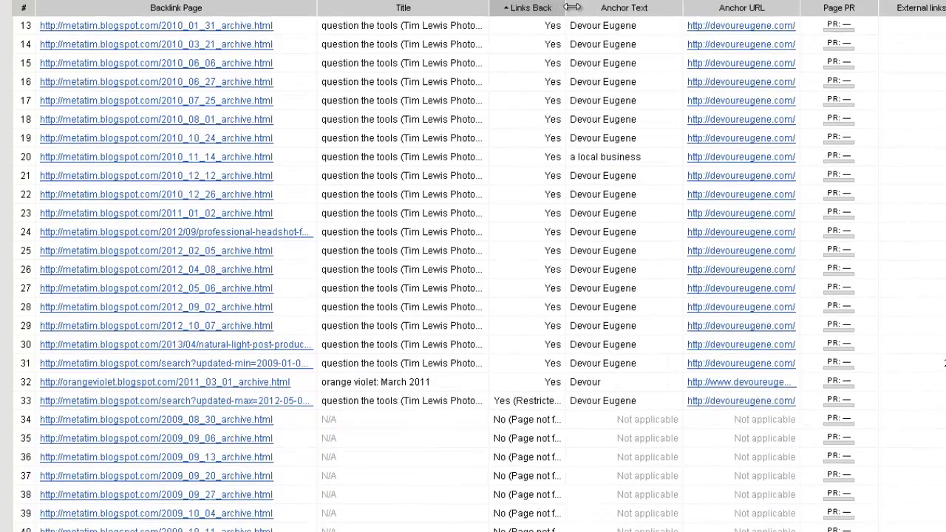
{"action": "left_click", "coordinate": [517, 404]}
{"action": "key", "text": "Down"}
{"action": "scroll", "coordinate": [525, 458], "scroll_direction": "down", "scroll_amount": 1}
{"action": "scroll", "coordinate": [528, 461], "scroll_direction": "up", "scroll_amount": 5}
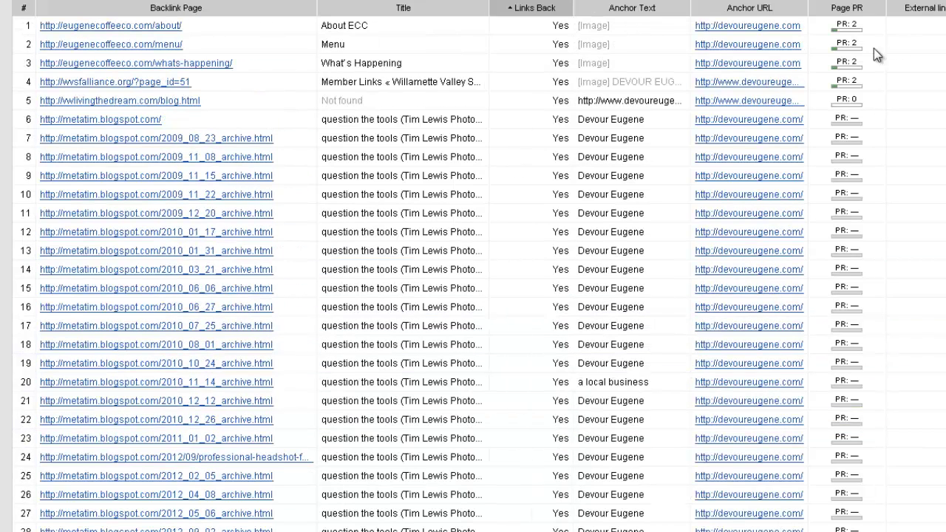
Select the first four backlinks, from eugenecoffeeco.com/about/ through wvsfalliance.org/?page_id=51.
{"action": "left_click", "coordinate": [528, 26]}
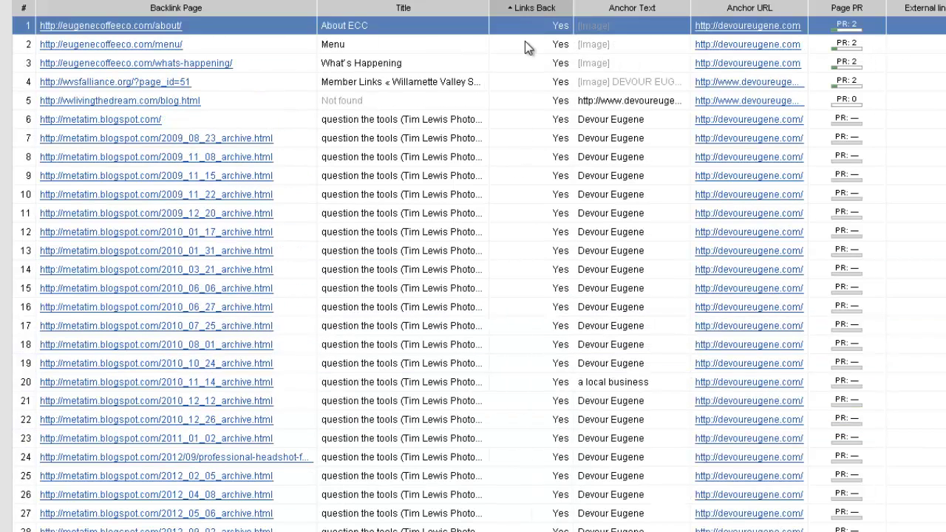
{"action": "left_click", "coordinate": [555, 65], "text": "shift"}
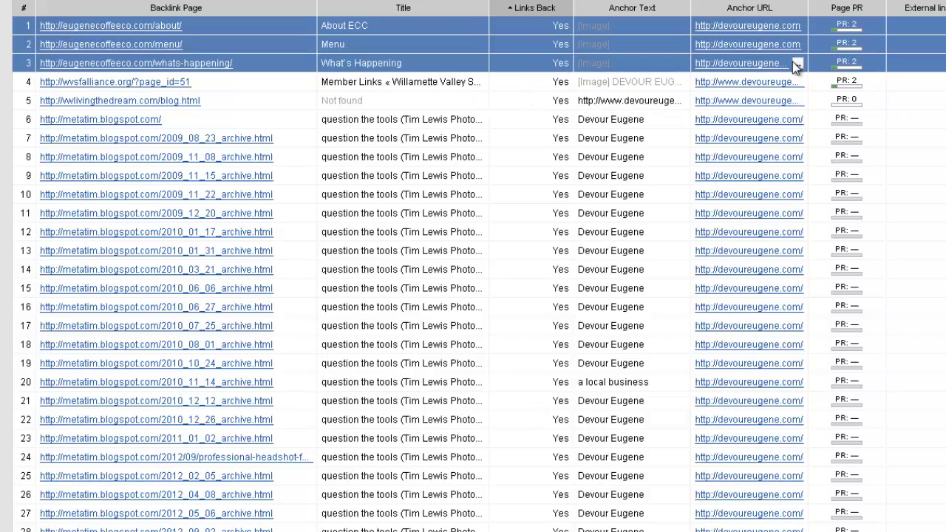
{"action": "left_click", "coordinate": [843, 83], "text": "shift"}
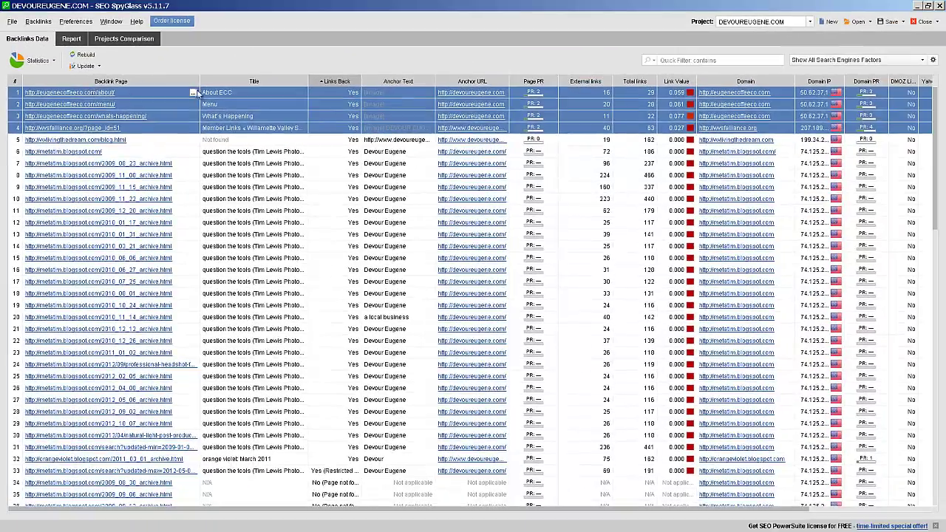
Open the backlink page eugenecoffeeco.com/about/ in the browser and examine its content for a link to the domain.
{"action": "left_click", "coordinate": [194, 93]}
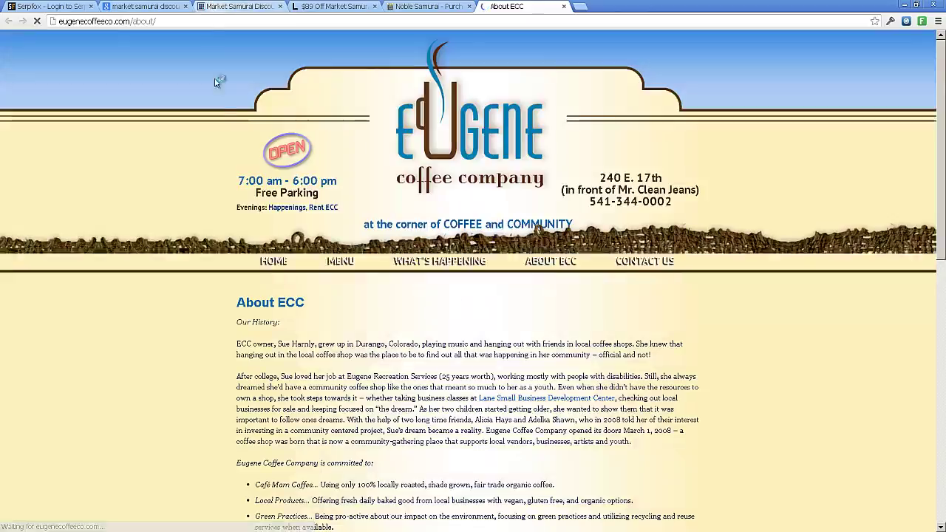
{"action": "scroll", "coordinate": [171, 330], "scroll_direction": "down", "scroll_amount": 10}
{"action": "scroll", "coordinate": [171, 331], "scroll_direction": "up", "scroll_amount": 10}
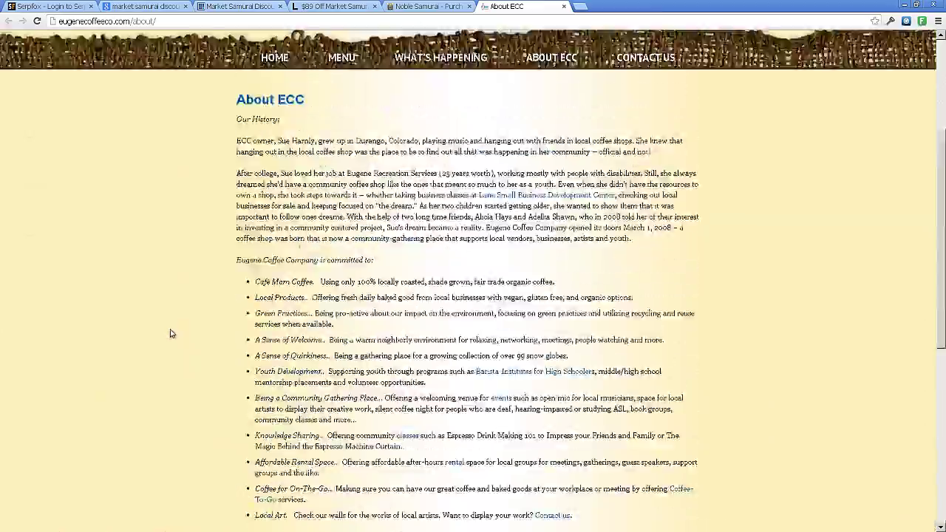
{"action": "scroll", "coordinate": [155, 369], "scroll_direction": "down", "scroll_amount": 5}
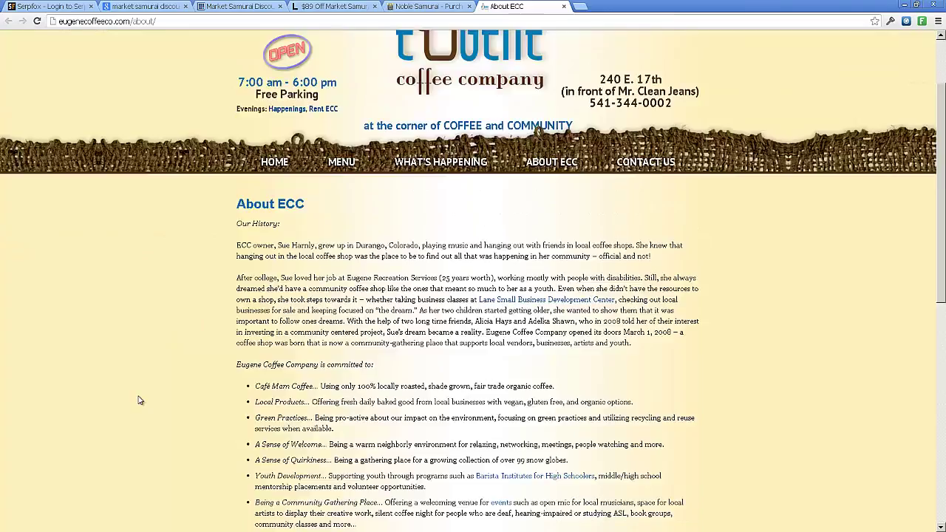
{"action": "scroll", "coordinate": [140, 399], "scroll_direction": "down", "scroll_amount": 4}
{"action": "scroll", "coordinate": [140, 369], "scroll_direction": "up", "scroll_amount": 2}
{"action": "scroll", "coordinate": [141, 369], "scroll_direction": "down", "scroll_amount": 3}
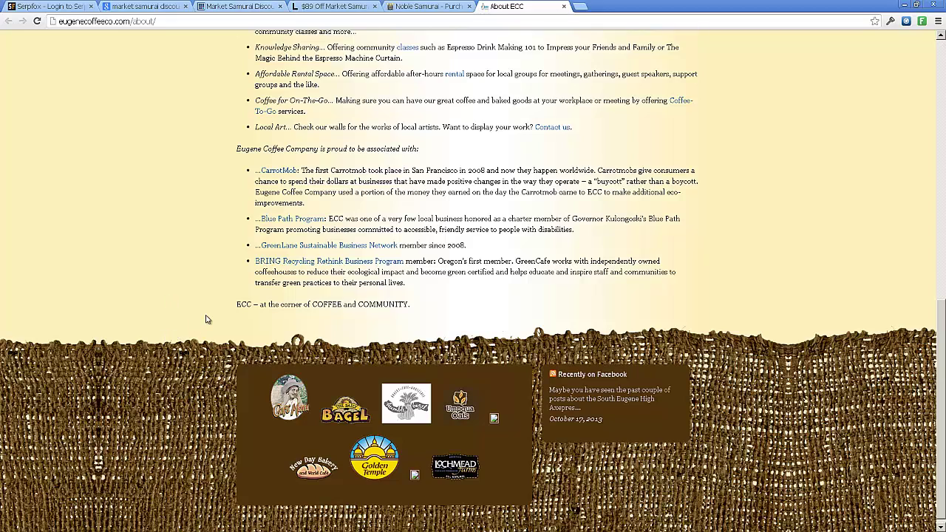
{"action": "scroll", "coordinate": [205, 320], "scroll_direction": "up", "scroll_amount": 3}
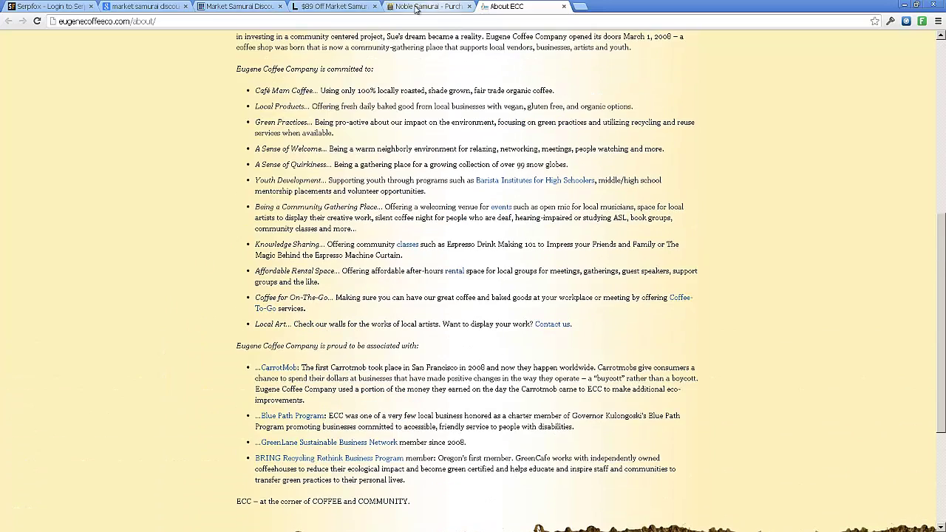
View the Noble Samurai purchase page, close it and examine the footer logos of the About ECC page.
{"action": "left_click", "coordinate": [421, 6]}
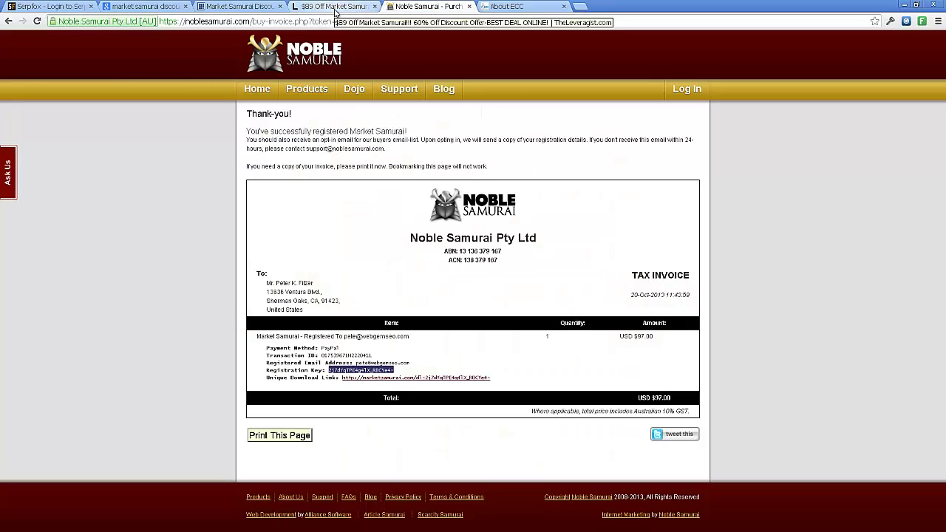
{"action": "left_click", "coordinate": [510, 6]}
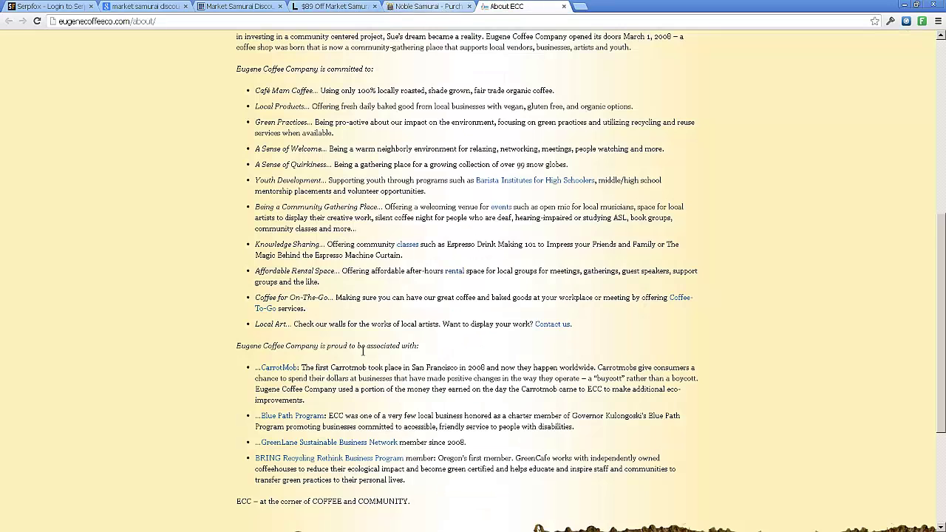
{"action": "scroll", "coordinate": [360, 356], "scroll_direction": "down", "scroll_amount": 3}
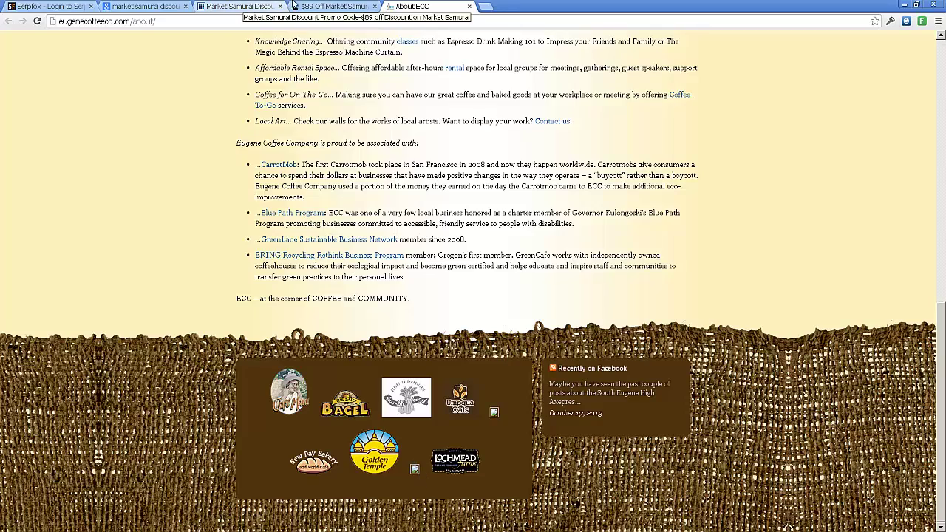
{"action": "scroll", "coordinate": [478, 91], "scroll_direction": "up", "scroll_amount": 4}
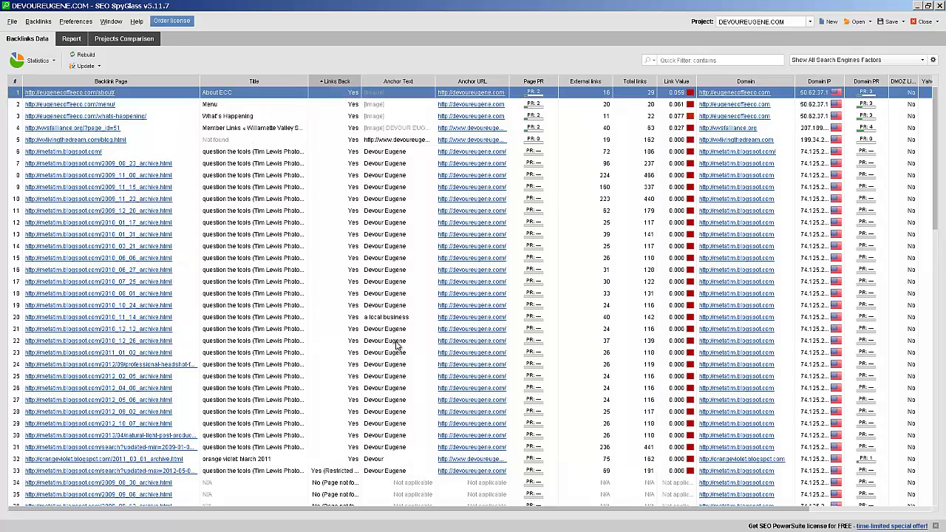
Look through the backlink list in SEO SpyGlass and return to the PR Powershot review list in the browser.
{"action": "scroll", "coordinate": [396, 345], "scroll_direction": "down", "scroll_amount": 10}
{"action": "scroll", "coordinate": [396, 345], "scroll_direction": "up", "scroll_amount": 10}
{"action": "left_click", "coordinate": [917, 5]}
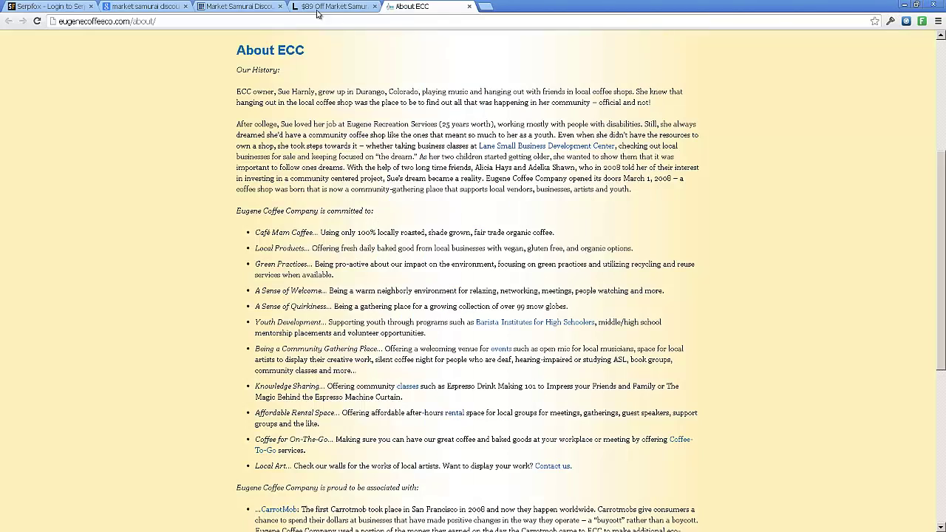
{"action": "left_click", "coordinate": [904, 4]}
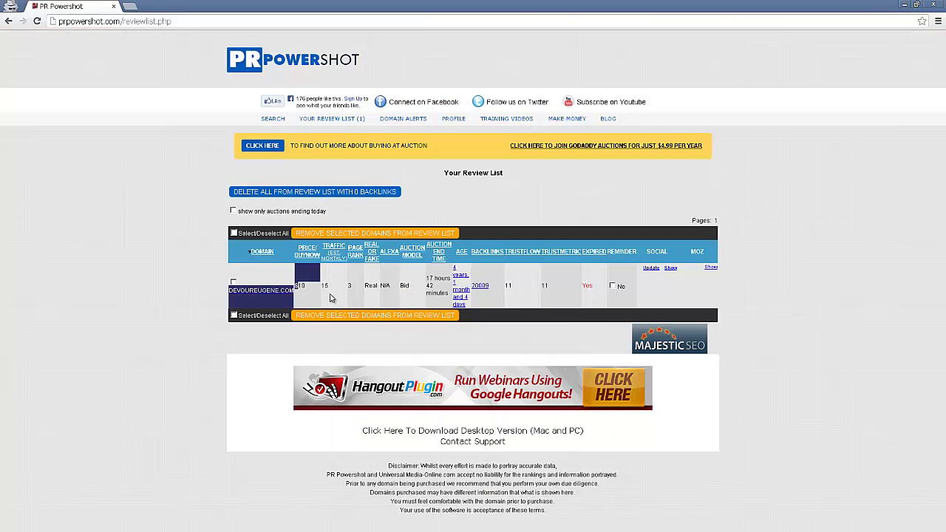
Open the Majestic SEO backlink report for DEVOUREUGENE.COM in a new tab and log in to view it.
{"action": "middle_click", "coordinate": [480, 289]}
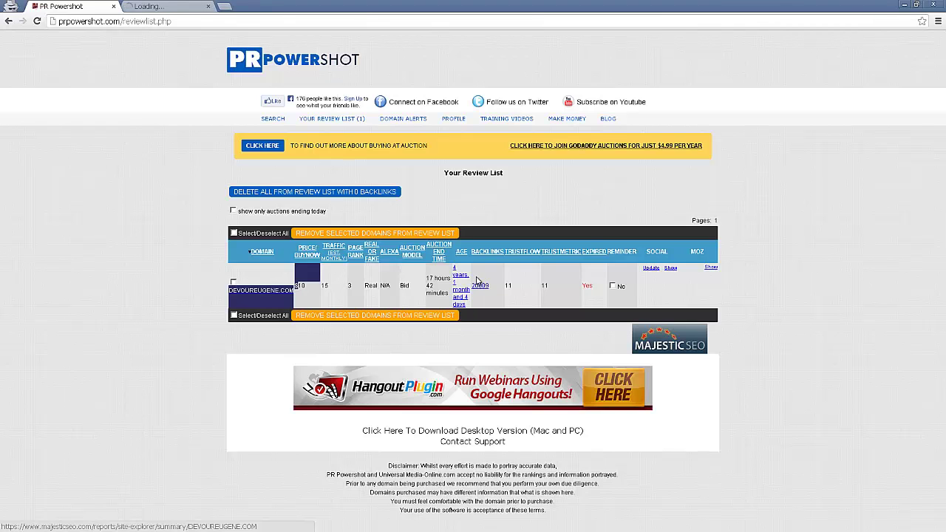
{"action": "left_click", "coordinate": [177, 7]}
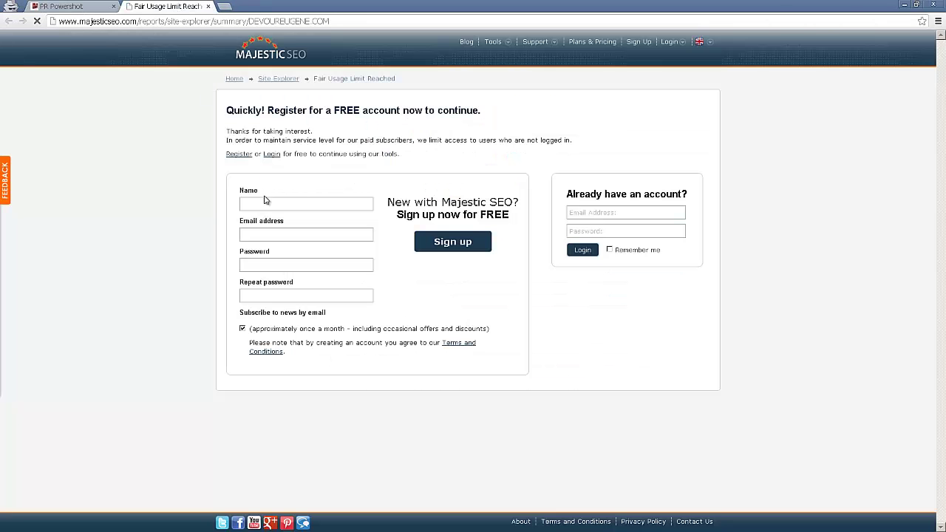
{"action": "left_click", "coordinate": [664, 49]}
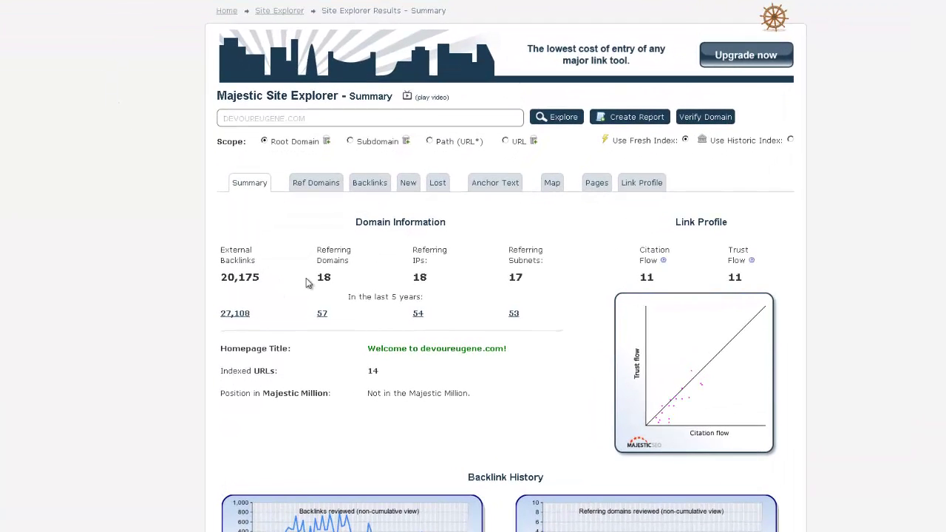
Examine the referring domains, external backlinks, homepage title and backlink history in the Majestic summary.
{"action": "double_click", "coordinate": [321, 222]}
{"action": "scroll", "coordinate": [443, 277], "scroll_direction": "down", "scroll_amount": 2}
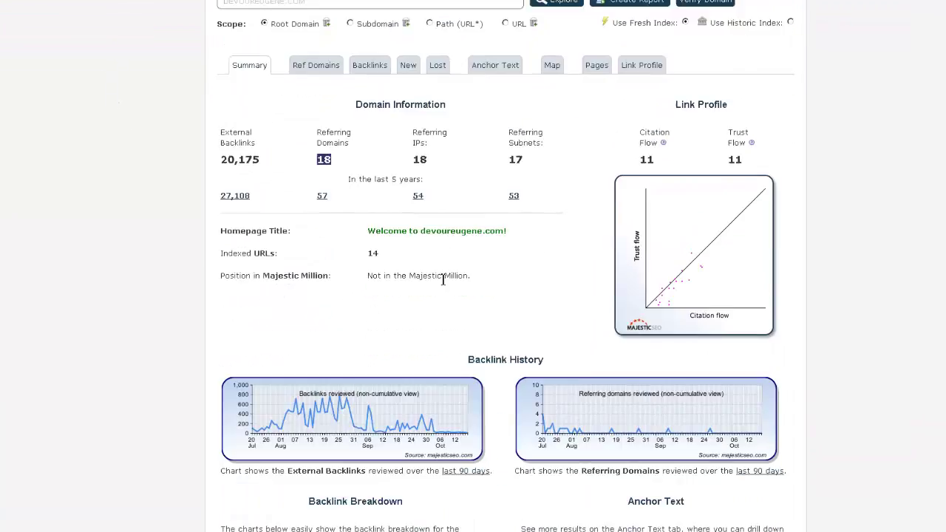
{"action": "left_click_drag", "start_coordinate": [247, 99], "coordinate": [227, 111]}
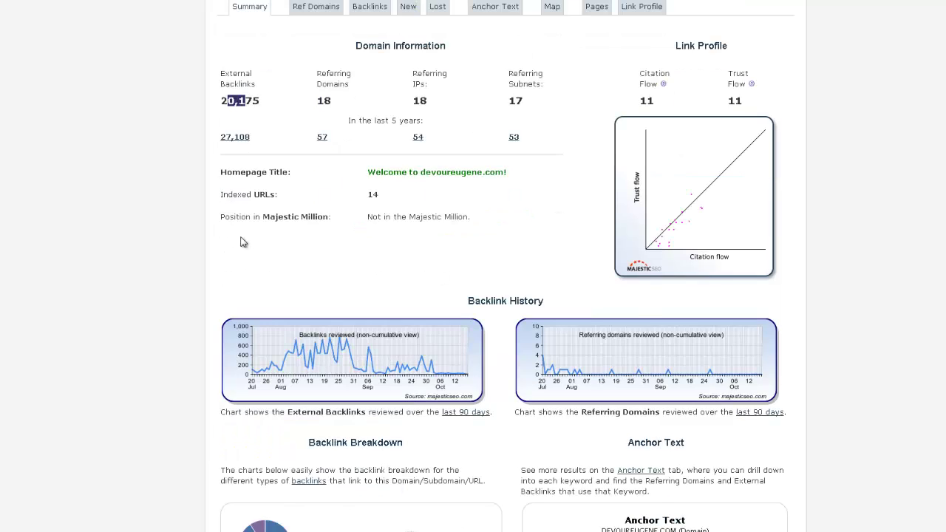
{"action": "scroll", "coordinate": [240, 241], "scroll_direction": "down", "scroll_amount": 1}
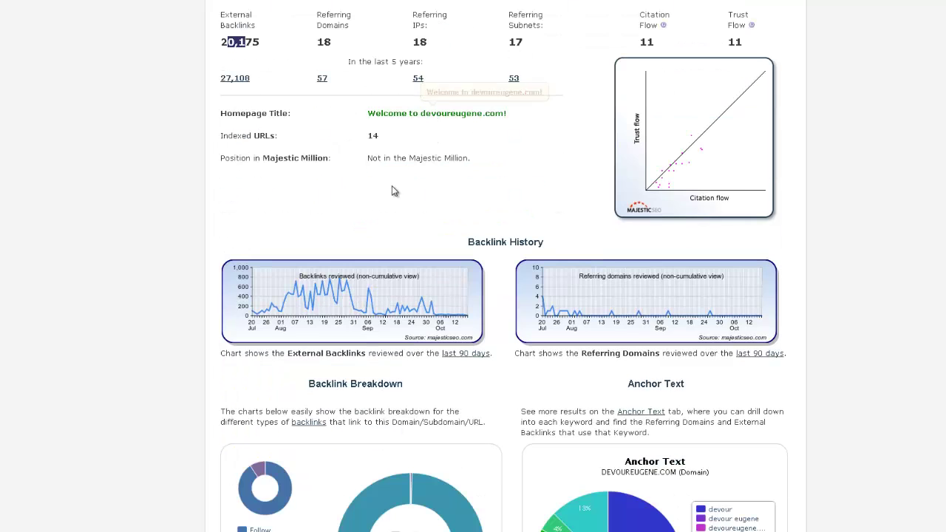
{"action": "scroll", "coordinate": [391, 190], "scroll_direction": "down", "scroll_amount": 3}
{"action": "scroll", "coordinate": [217, 304], "scroll_direction": "up", "scroll_amount": 2}
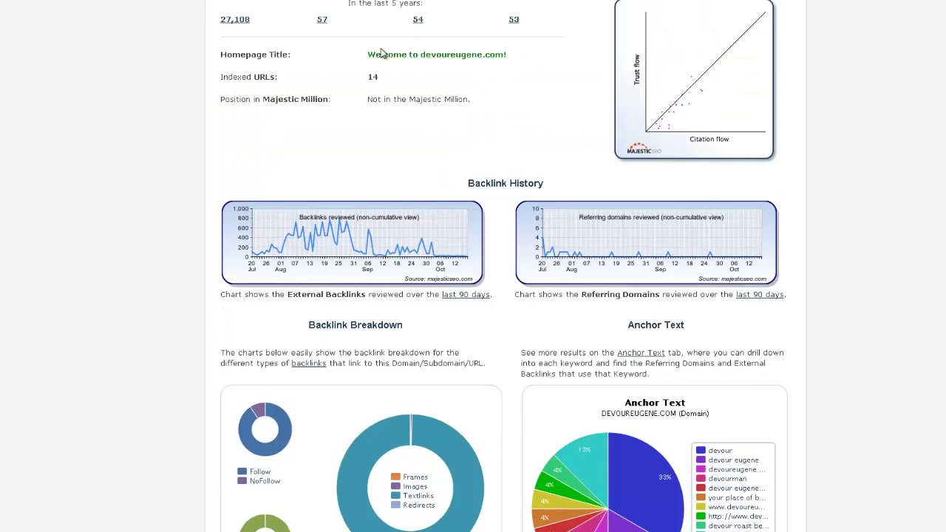
{"action": "scroll", "coordinate": [377, 57], "scroll_direction": "up", "scroll_amount": 2}
{"action": "scroll", "coordinate": [365, 90], "scroll_direction": "down", "scroll_amount": 1}
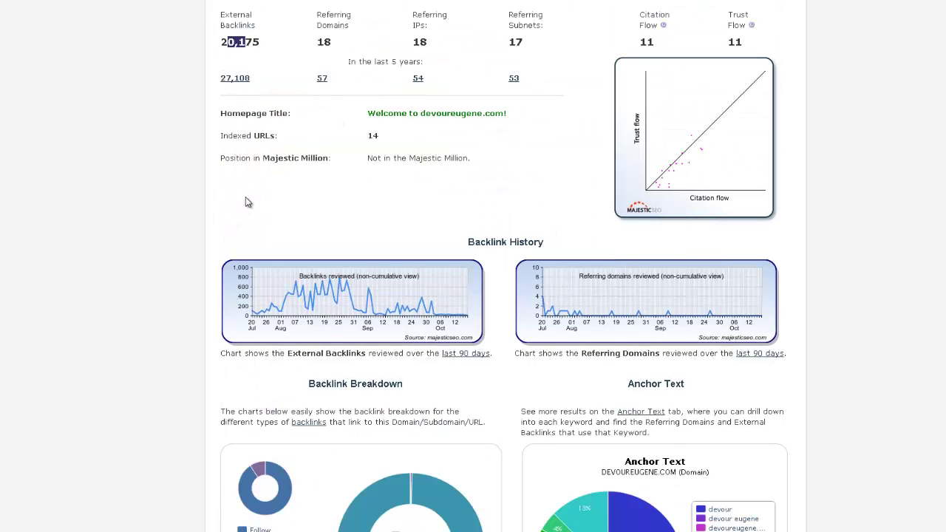
{"action": "scroll", "coordinate": [248, 203], "scroll_direction": "down", "scroll_amount": 1}
{"action": "scroll", "coordinate": [244, 213], "scroll_direction": "up", "scroll_amount": 5}
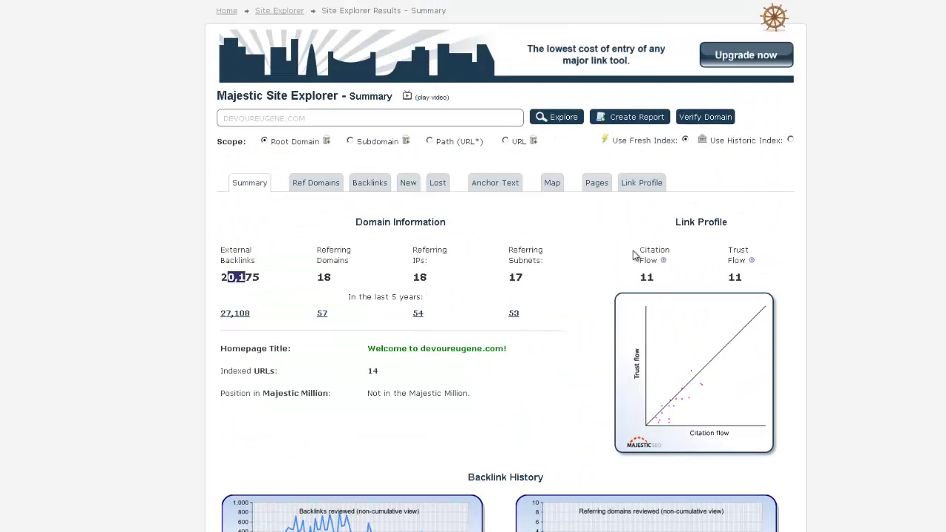
Examine the Citation Flow and Trust Flow values together with the backlink breakdown and anchor text charts.
{"action": "left_click_drag", "start_coordinate": [635, 281], "coordinate": [786, 274]}
{"action": "triple_click", "coordinate": [739, 278]}
{"action": "scroll", "coordinate": [665, 259], "scroll_direction": "down", "scroll_amount": 4}
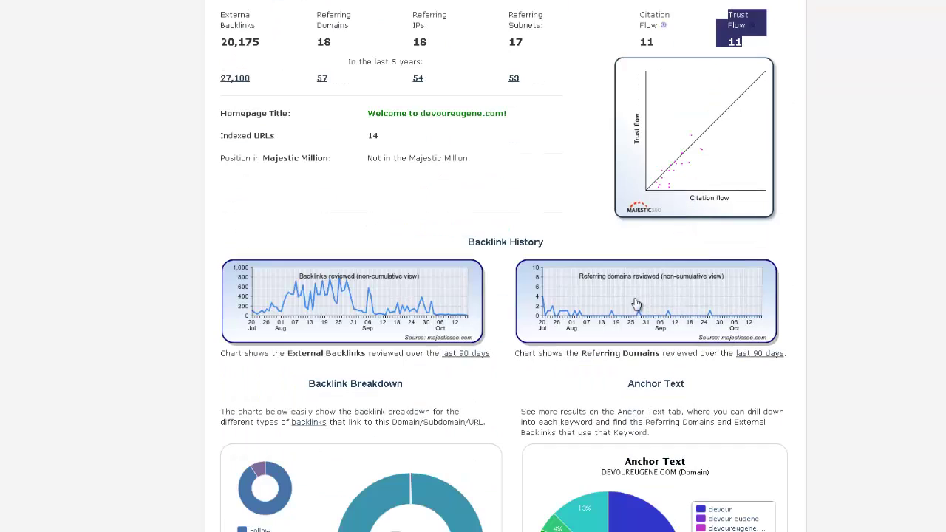
{"action": "scroll", "coordinate": [490, 256], "scroll_direction": "down", "scroll_amount": 4}
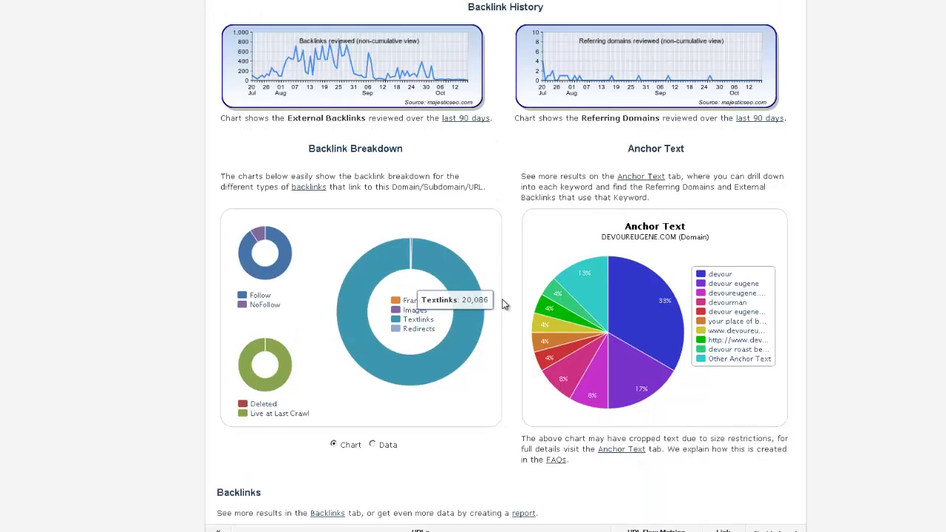
{"action": "scroll", "coordinate": [642, 314], "scroll_direction": "up", "scroll_amount": 7}
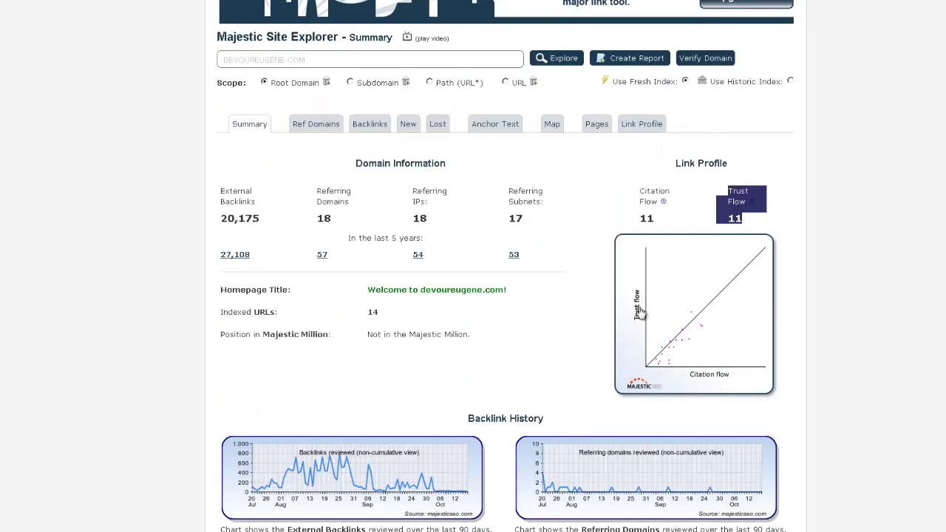
{"action": "scroll", "coordinate": [640, 313], "scroll_direction": "up", "scroll_amount": 1}
{"action": "left_click", "coordinate": [629, 280]}
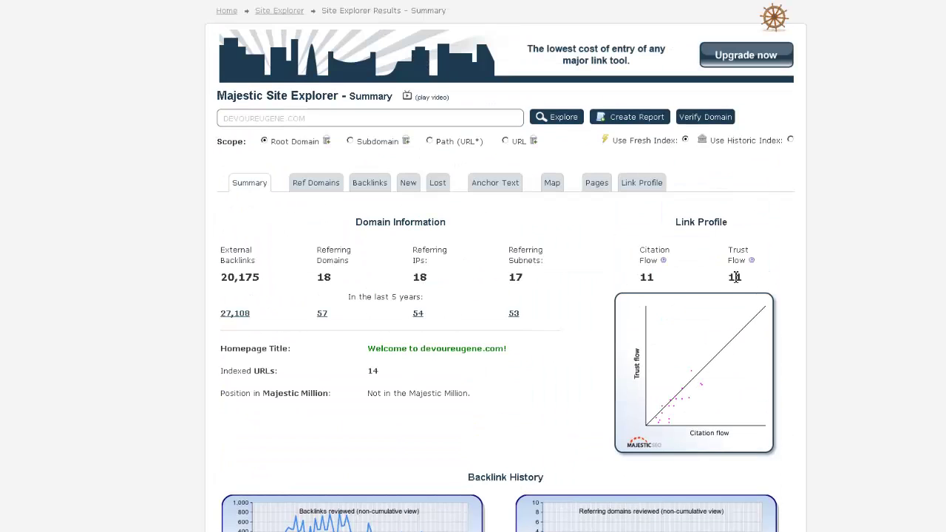
{"action": "double_click", "coordinate": [741, 276]}
{"action": "scroll", "coordinate": [569, 285], "scroll_direction": "down", "scroll_amount": 3}
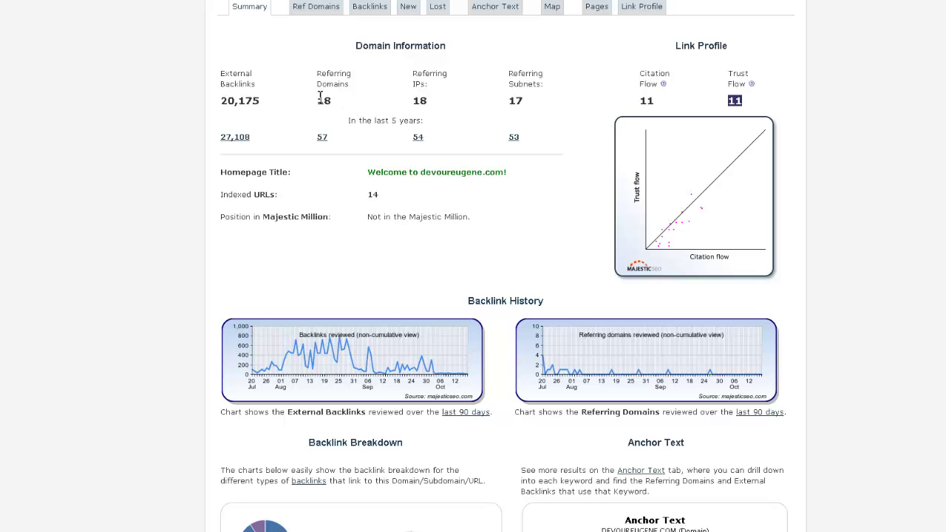
Check the Referring Domains count and examine the Backlinks table with its source URLs and flow metrics.
{"action": "left_click_drag", "start_coordinate": [313, 104], "coordinate": [338, 102]}
{"action": "scroll", "coordinate": [327, 243], "scroll_direction": "down", "scroll_amount": 6}
{"action": "scroll", "coordinate": [327, 244], "scroll_direction": "up", "scroll_amount": 6}
{"action": "scroll", "coordinate": [330, 294], "scroll_direction": "down", "scroll_amount": 5}
{"action": "scroll", "coordinate": [328, 293], "scroll_direction": "down", "scroll_amount": 4}
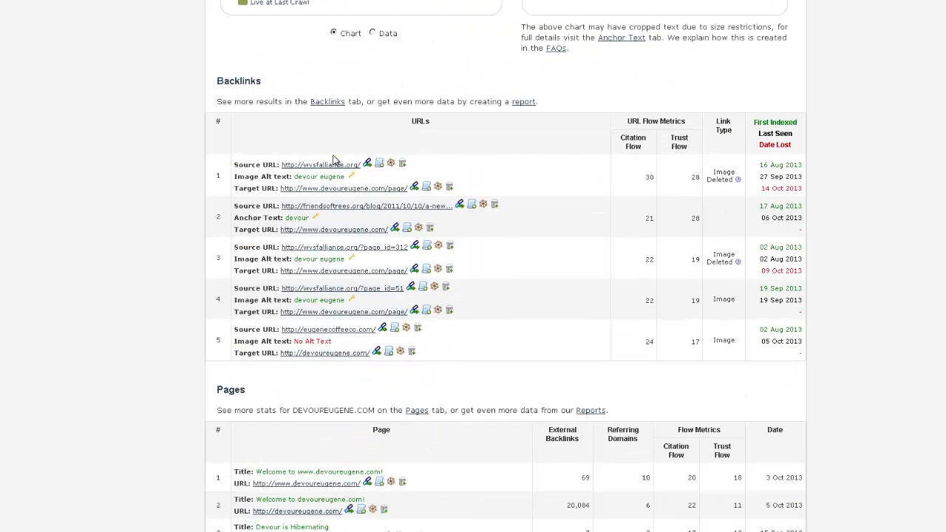
Check the link types of the deleted image backlinks and read the Eugene Coffee Company page for a link to the domain.
{"action": "double_click", "coordinate": [714, 178]}
{"action": "left_click_drag", "start_coordinate": [717, 256], "coordinate": [726, 266]}
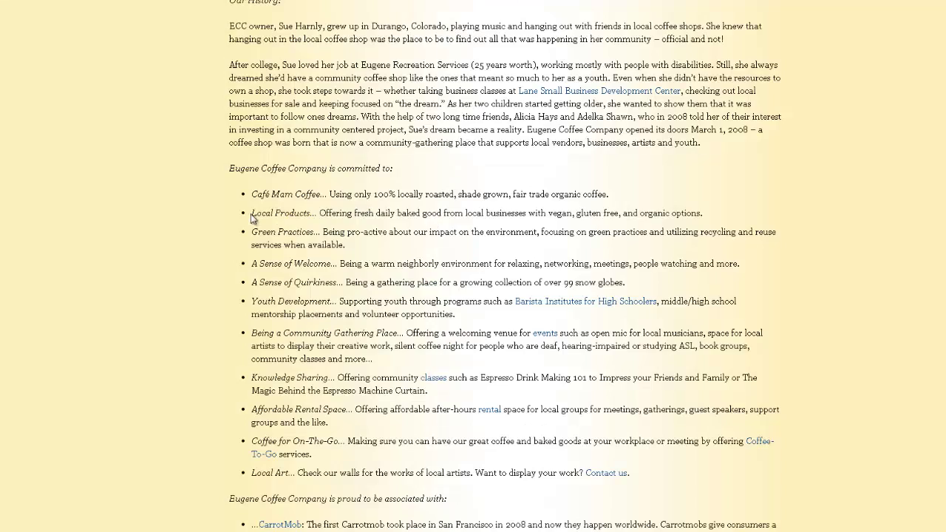
{"action": "scroll", "coordinate": [251, 218], "scroll_direction": "up", "scroll_amount": 4}
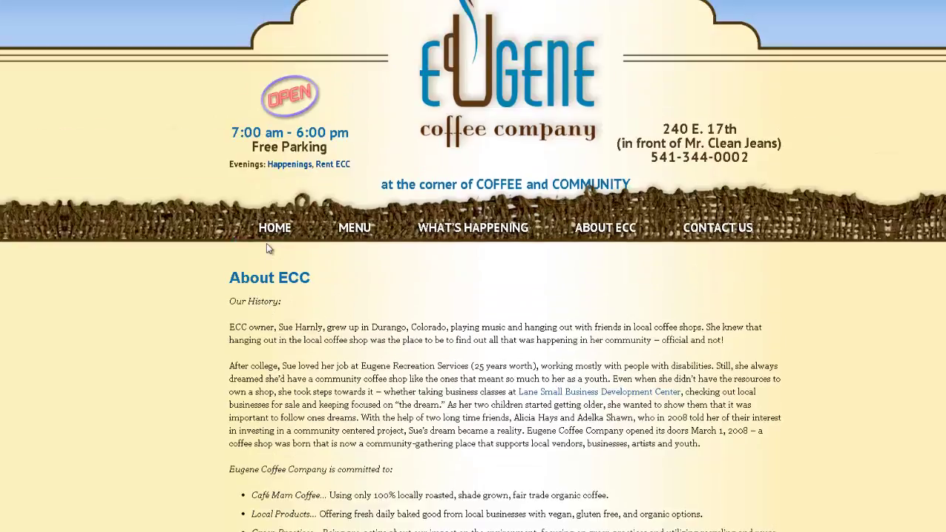
{"action": "scroll", "coordinate": [268, 247], "scroll_direction": "down", "scroll_amount": 10}
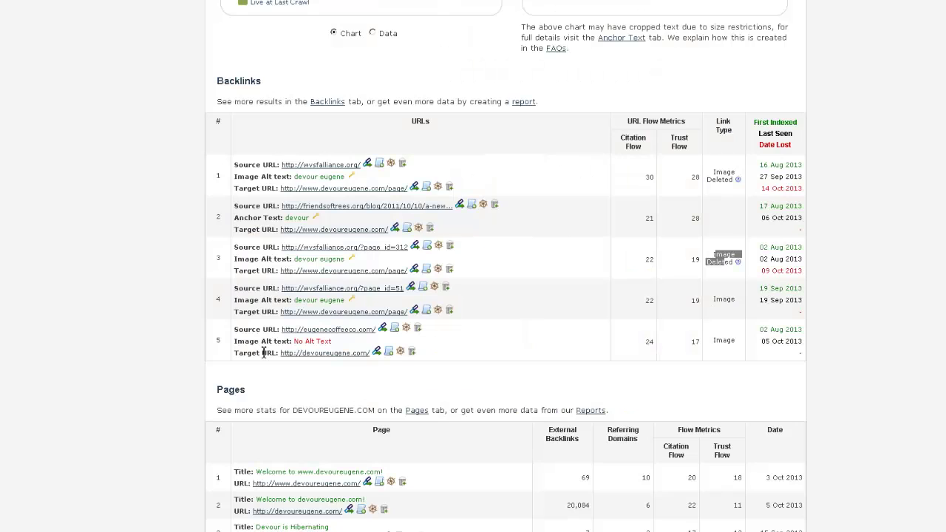
Compare the DEVOUREUGENE.COM entry in the review list with the Referring Domains figure in the Majestic summary.
{"action": "scroll", "coordinate": [263, 352], "scroll_direction": "up", "scroll_amount": 12}
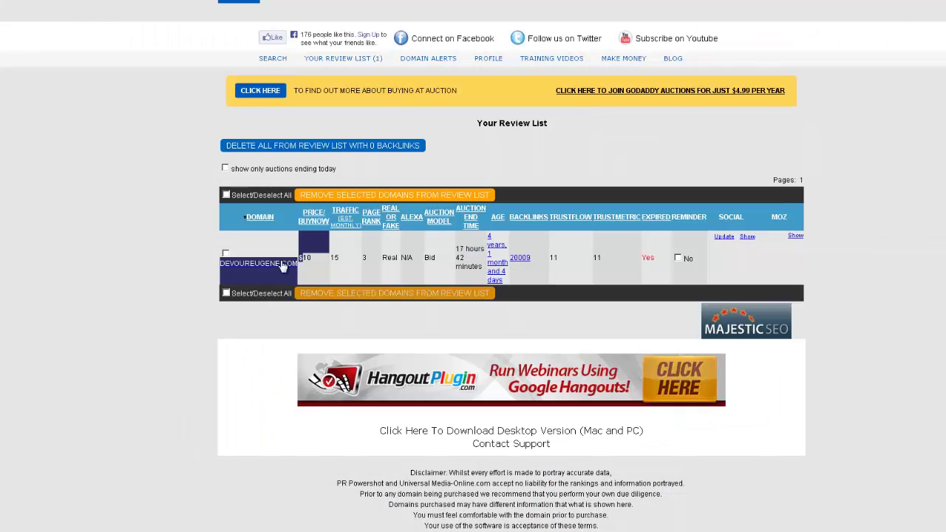
{"action": "left_click", "coordinate": [201, 264]}
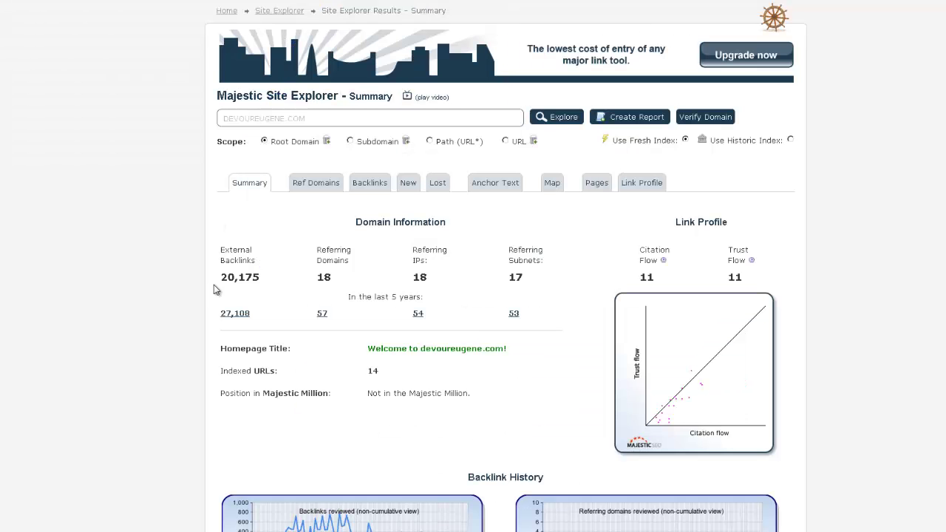
{"action": "scroll", "coordinate": [215, 289], "scroll_direction": "down", "scroll_amount": 1}
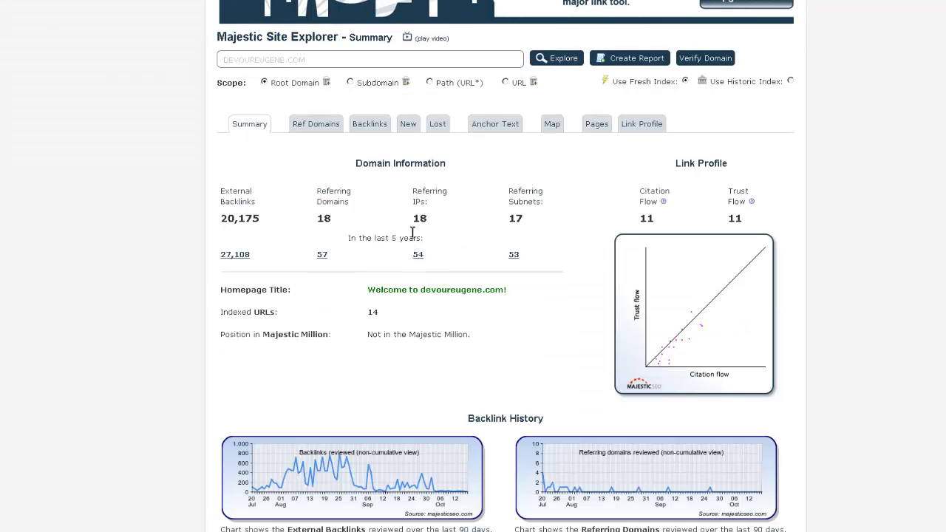
{"action": "double_click", "coordinate": [333, 220]}
Examine the Backlinks and Pages tables of the Majestic summary, including source URLs, page titles and flow metrics.
{"action": "scroll", "coordinate": [328, 280], "scroll_direction": "down", "scroll_amount": 12}
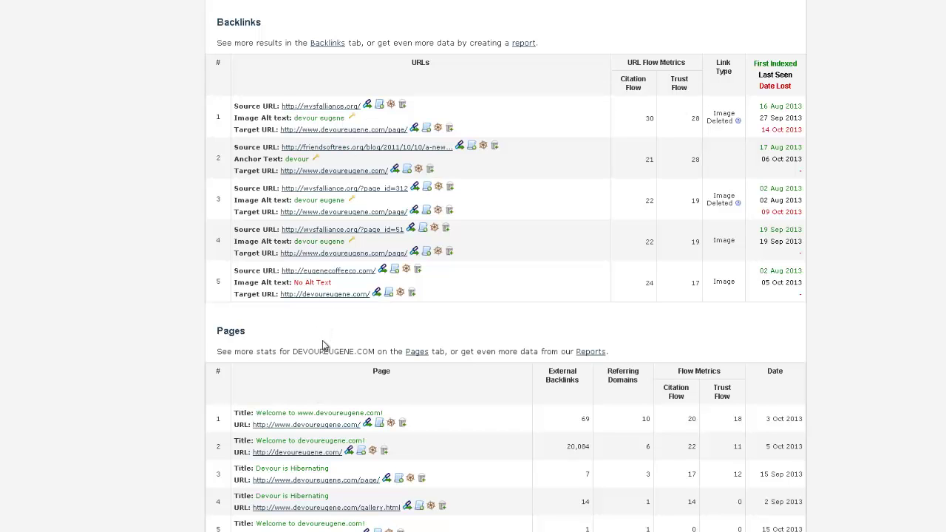
{"action": "scroll", "coordinate": [322, 344], "scroll_direction": "down", "scroll_amount": 3}
{"action": "scroll", "coordinate": [322, 343], "scroll_direction": "up", "scroll_amount": 3}
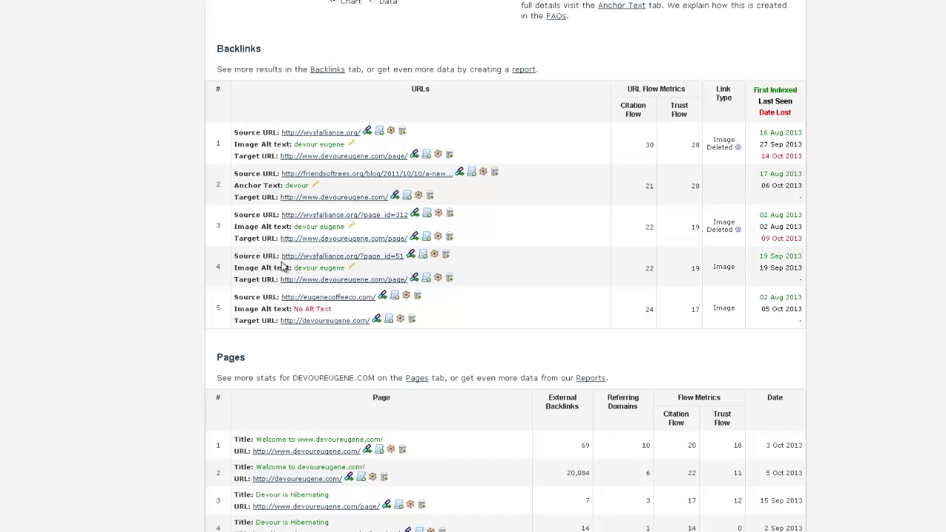
{"action": "scroll", "coordinate": [311, 305], "scroll_direction": "down", "scroll_amount": 1}
{"action": "scroll", "coordinate": [309, 306], "scroll_direction": "down", "scroll_amount": 1}
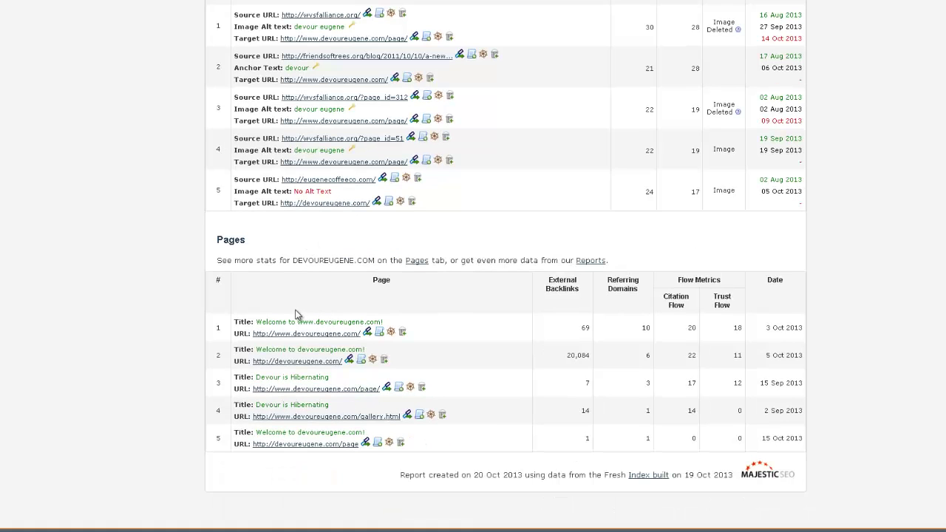
{"action": "scroll", "coordinate": [86, 162], "scroll_direction": "up", "scroll_amount": 10}
{"action": "scroll", "coordinate": [127, 228], "scroll_direction": "down", "scroll_amount": 2}
{"action": "scroll", "coordinate": [129, 235], "scroll_direction": "up", "scroll_amount": 2}
{"action": "left_click_drag", "start_coordinate": [300, 120], "coordinate": [204, 116]}
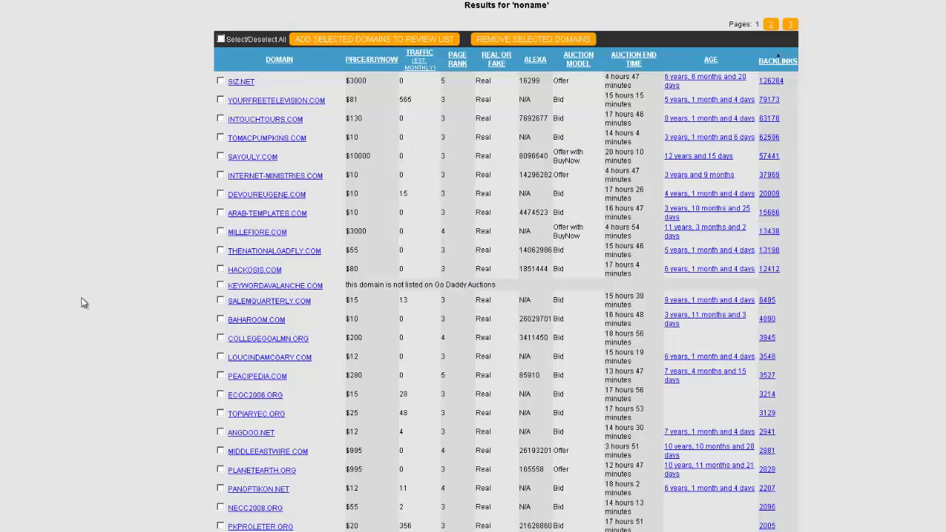
Browse the domain alert's auction results, comparing price, traffic, page rank, auction end time, age and backlinks.
{"action": "scroll", "coordinate": [96, 295], "scroll_direction": "down", "scroll_amount": 1}
{"action": "scroll", "coordinate": [118, 287], "scroll_direction": "down", "scroll_amount": 7}
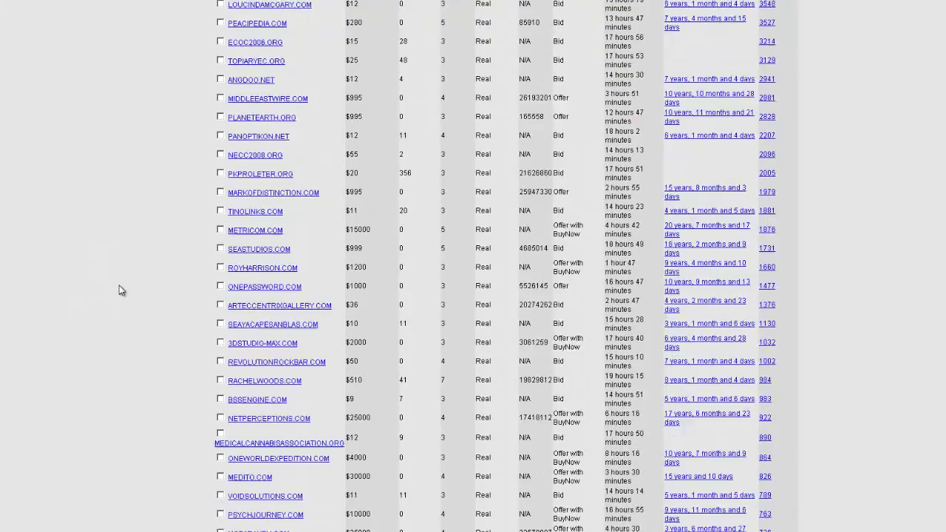
{"action": "scroll", "coordinate": [119, 290], "scroll_direction": "up", "scroll_amount": 5}
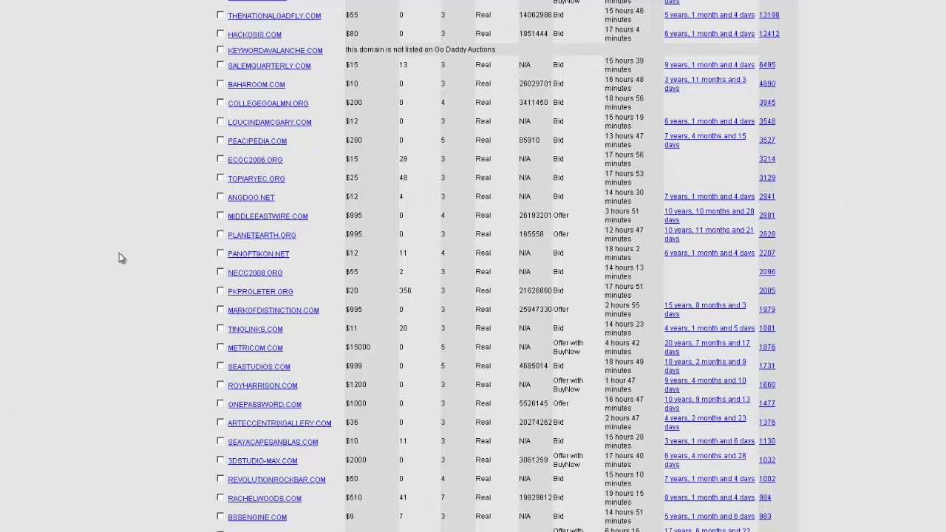
{"action": "scroll", "coordinate": [119, 253], "scroll_direction": "up", "scroll_amount": 4}
{"action": "scroll", "coordinate": [119, 253], "scroll_direction": "down", "scroll_amount": 2}
{"action": "scroll", "coordinate": [119, 258], "scroll_direction": "up", "scroll_amount": 1}
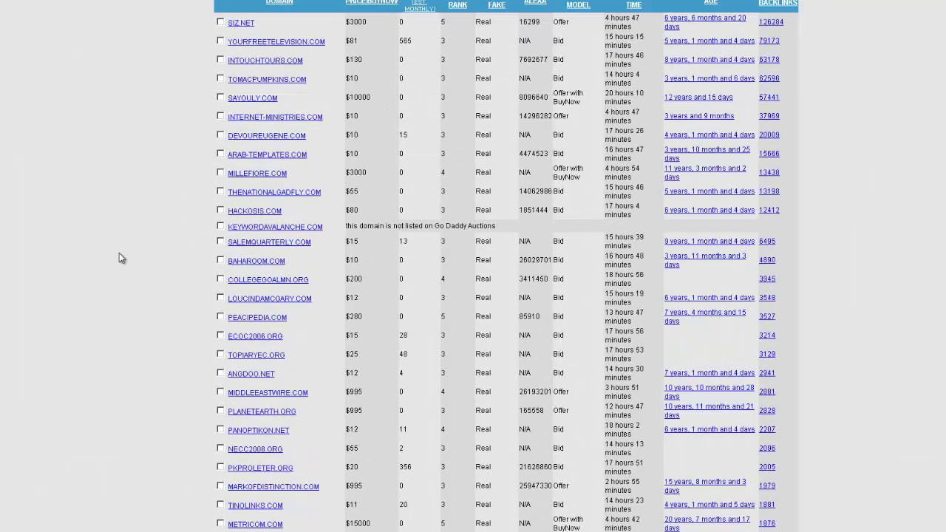
{"action": "scroll", "coordinate": [128, 252], "scroll_direction": "down", "scroll_amount": 3}
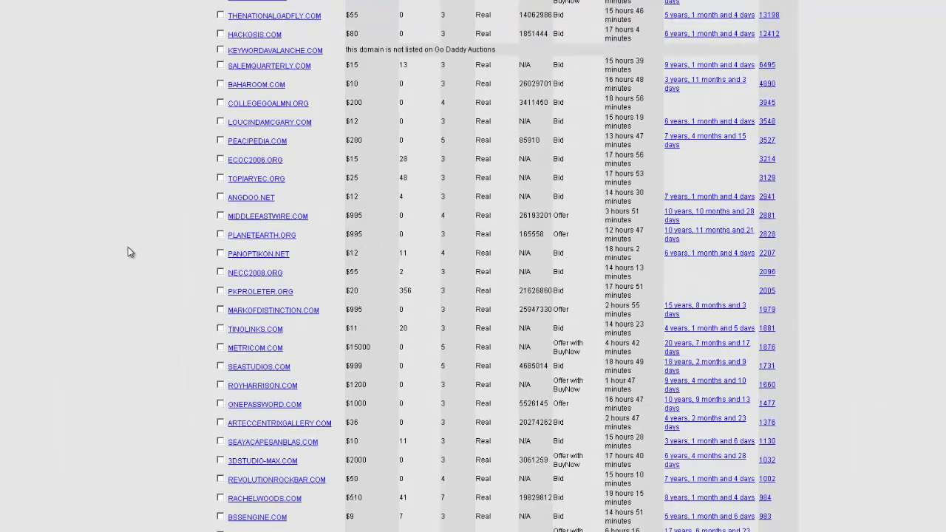
{"action": "scroll", "coordinate": [127, 252], "scroll_direction": "down", "scroll_amount": 1}
{"action": "scroll", "coordinate": [128, 253], "scroll_direction": "up", "scroll_amount": 6}
{"action": "scroll", "coordinate": [127, 252], "scroll_direction": "down", "scroll_amount": 8}
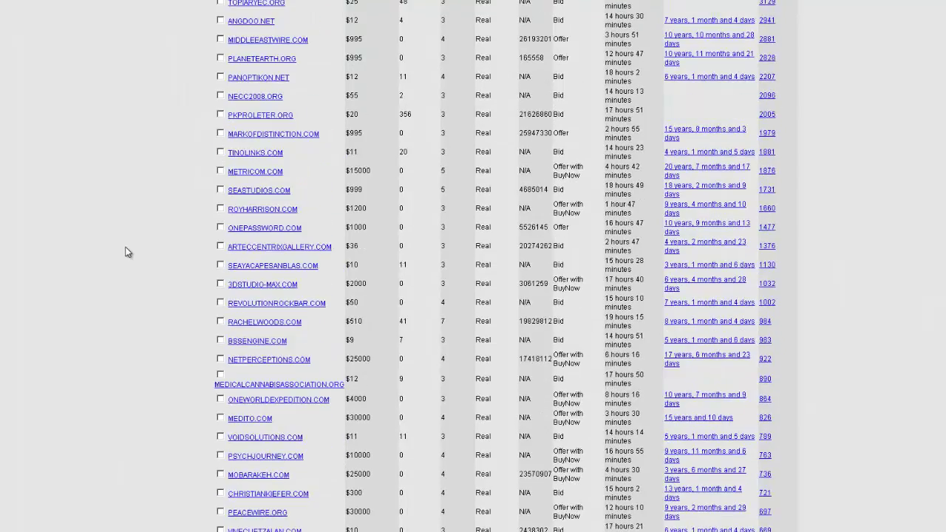
{"action": "scroll", "coordinate": [126, 252], "scroll_direction": "up", "scroll_amount": 5}
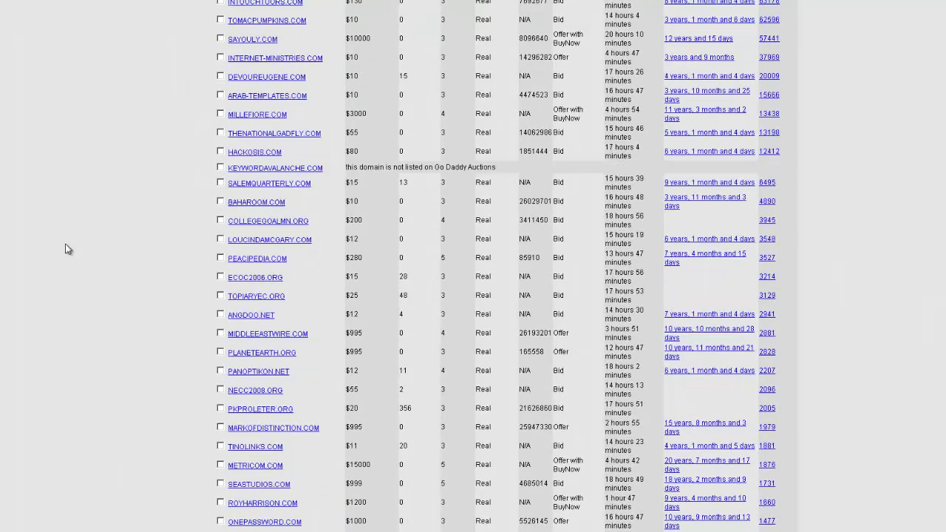
{"action": "scroll", "coordinate": [70, 266], "scroll_direction": "up", "scroll_amount": 3}
{"action": "scroll", "coordinate": [76, 281], "scroll_direction": "down", "scroll_amount": 1}
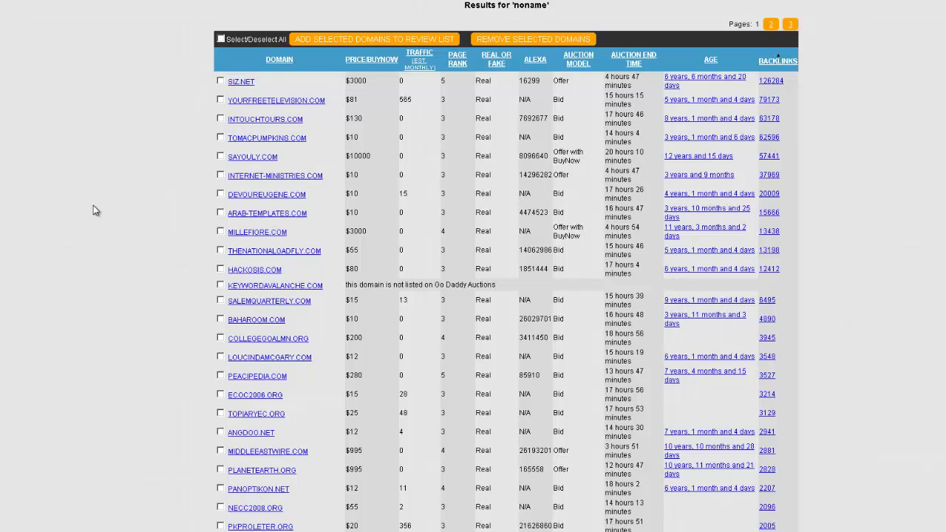
Review the saved domain alerts with their keywords, page rank, age and auction-ending filters above the results list.
{"action": "scroll", "coordinate": [52, 207], "scroll_direction": "up", "scroll_amount": 10}
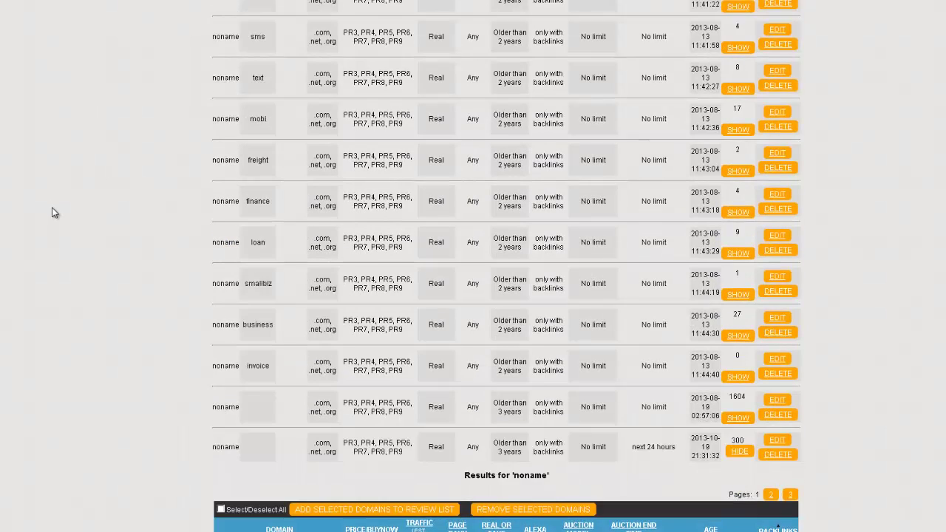
{"action": "scroll", "coordinate": [61, 230], "scroll_direction": "down", "scroll_amount": 2}
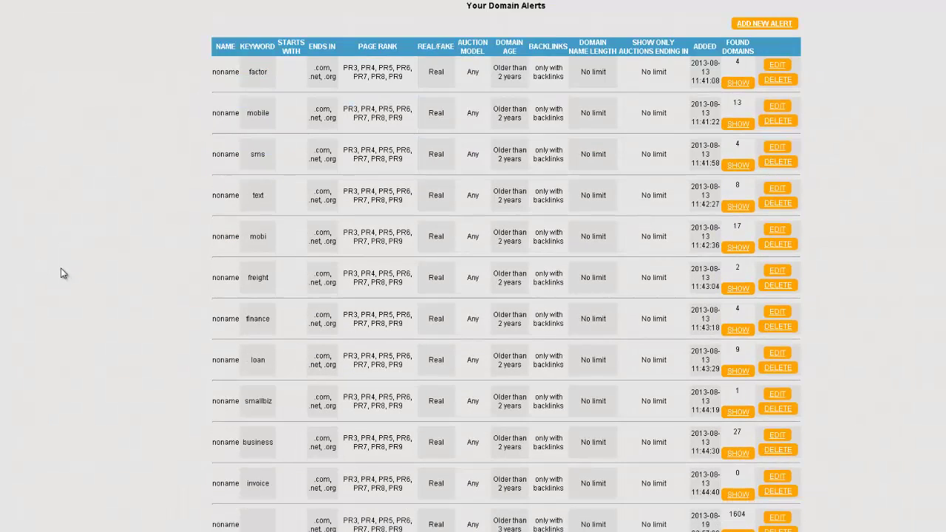
{"action": "scroll", "coordinate": [52, 239], "scroll_direction": "down", "scroll_amount": 6}
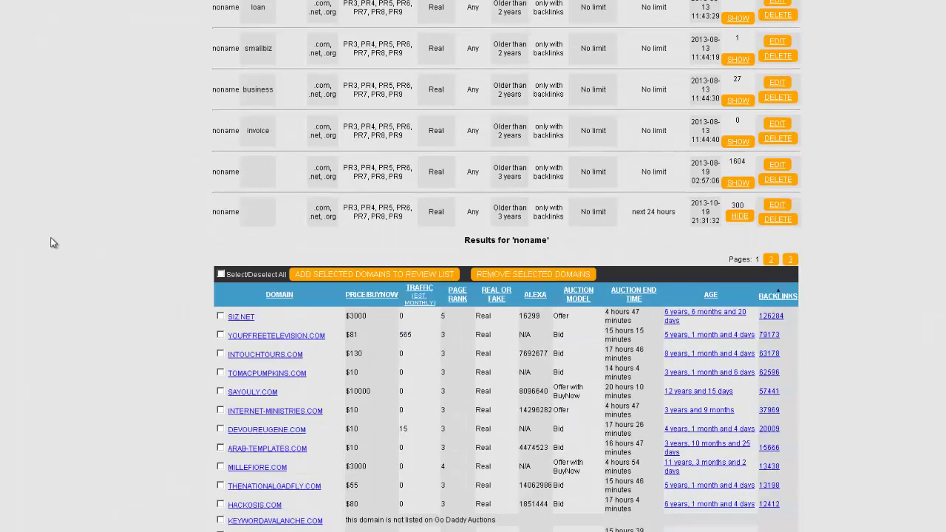